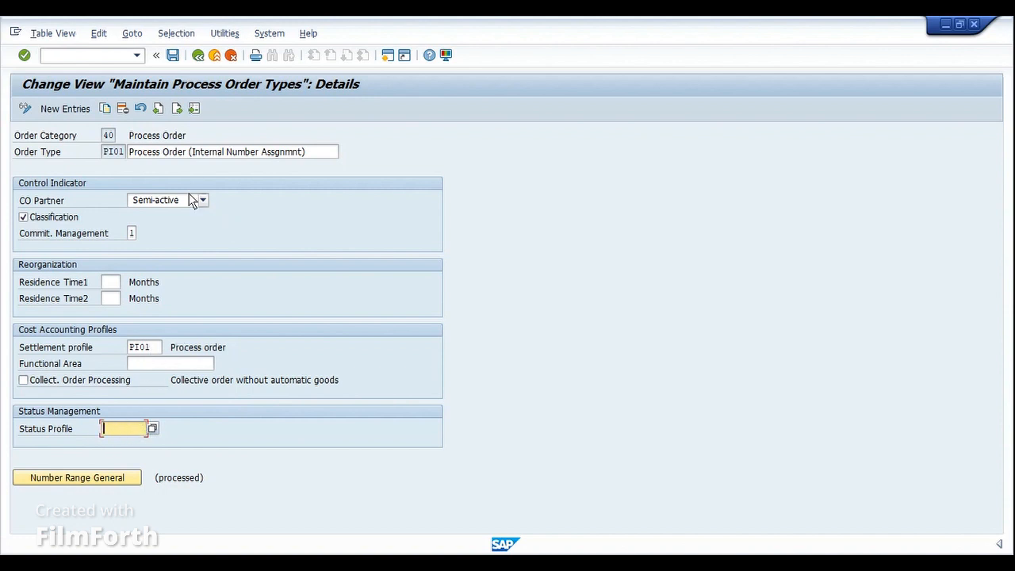
click(110, 135)
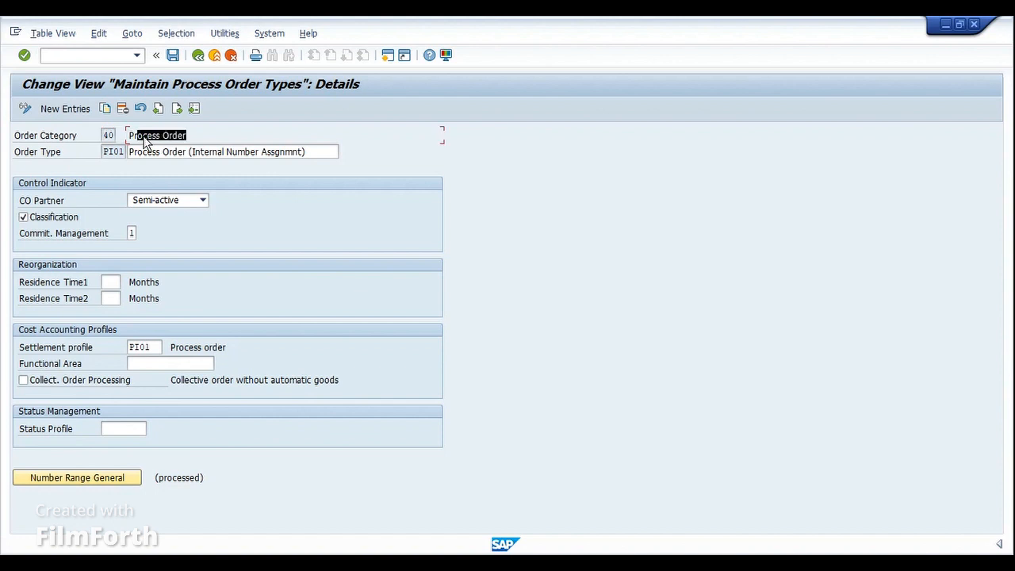
click(120, 135)
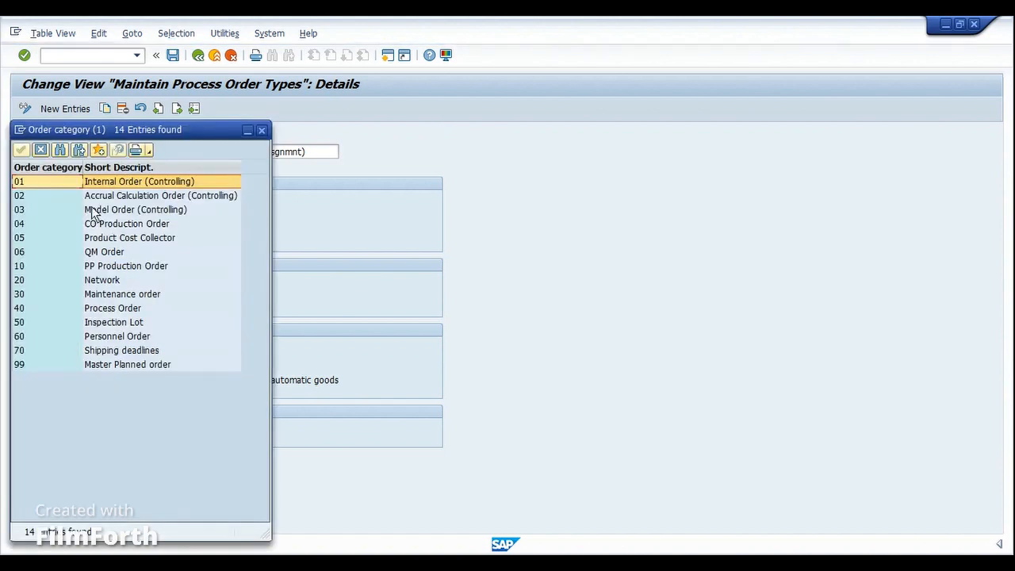
drag(159, 131, 493, 131)
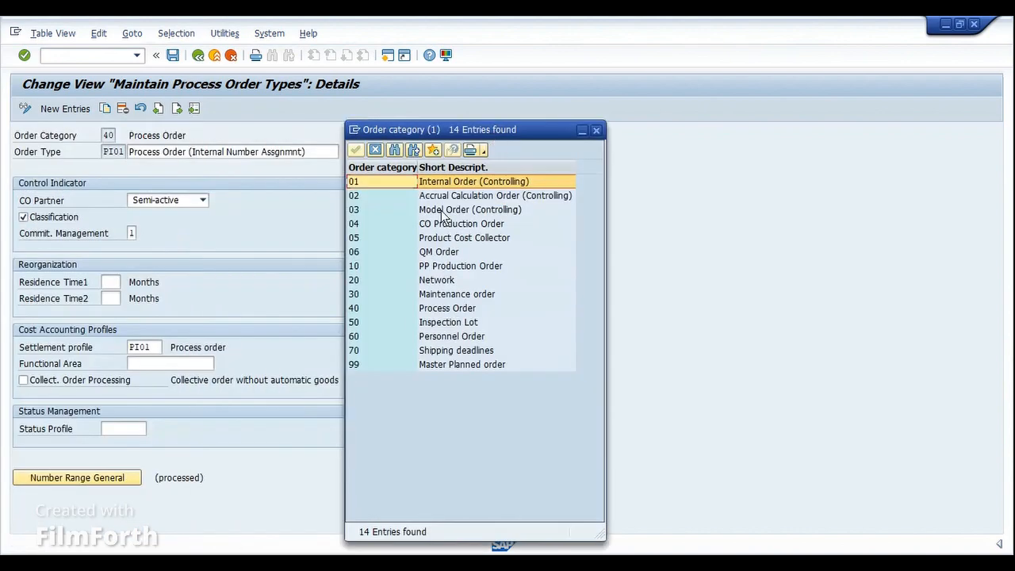
click(421, 266)
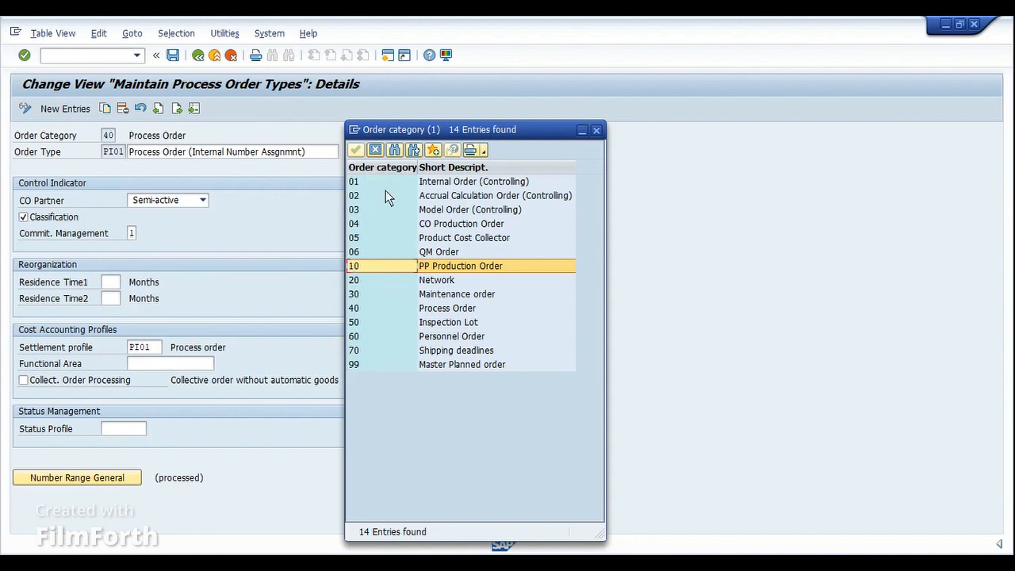
click(375, 149)
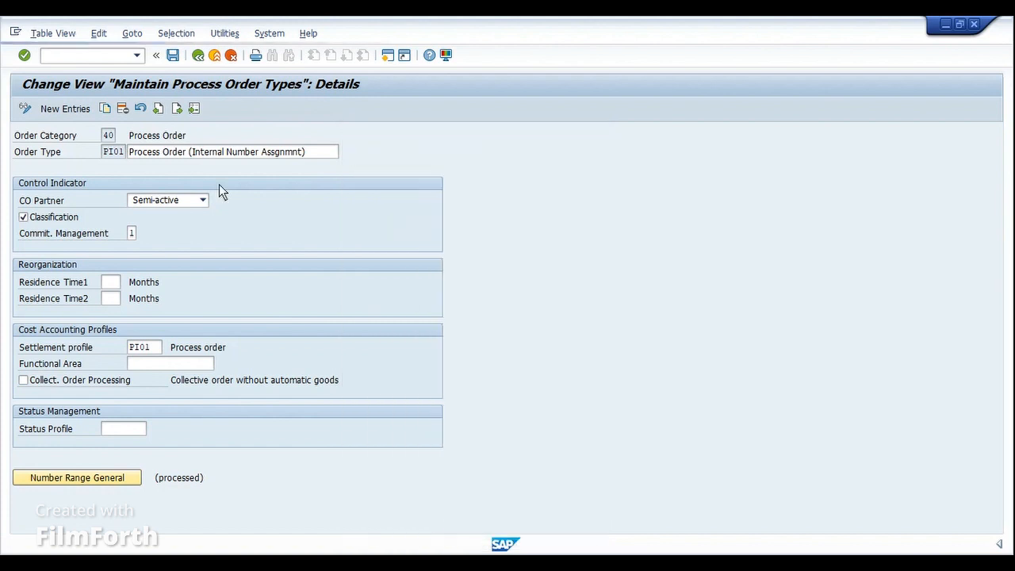
- Start transaction /nSPRO and open the SAP Reference IMG
click(109, 57)
text(/nspro)
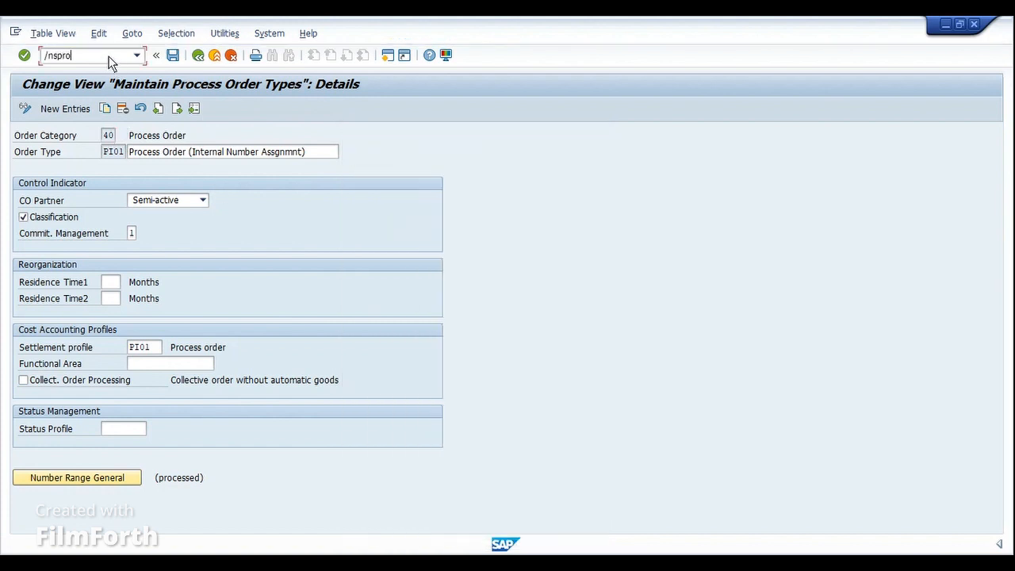
key(Return)
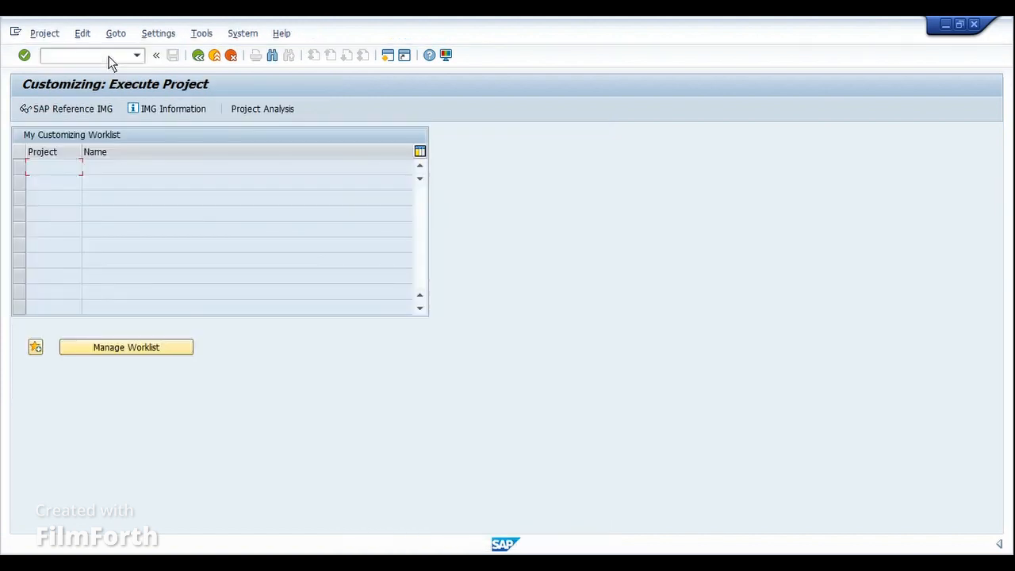
key(F5)
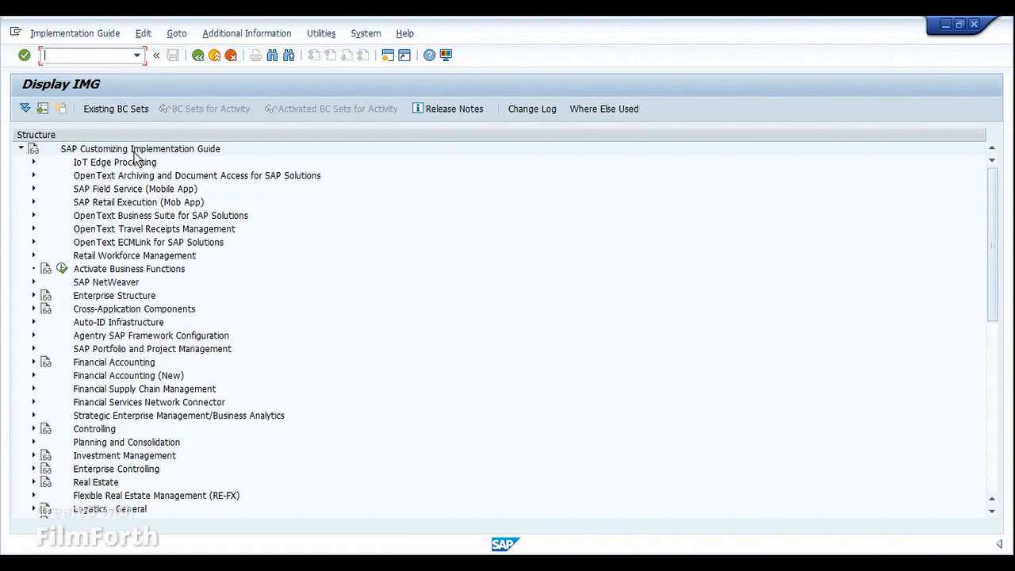
- Expand Production Planning for Process Industries in the customizing guide tree
click(151, 338)
scroll(151, 341, down, 3)
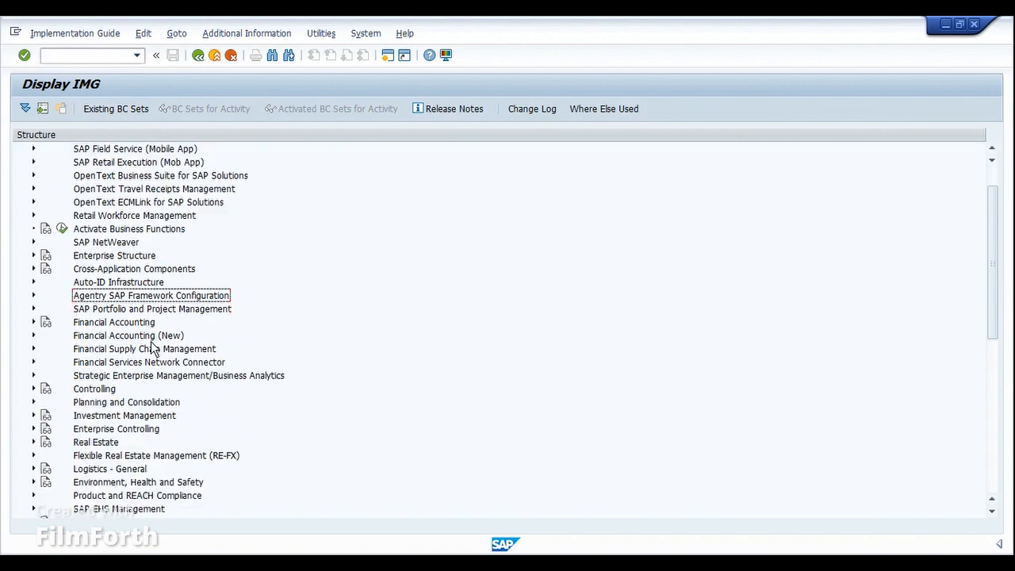
scroll(151, 348, down, 5)
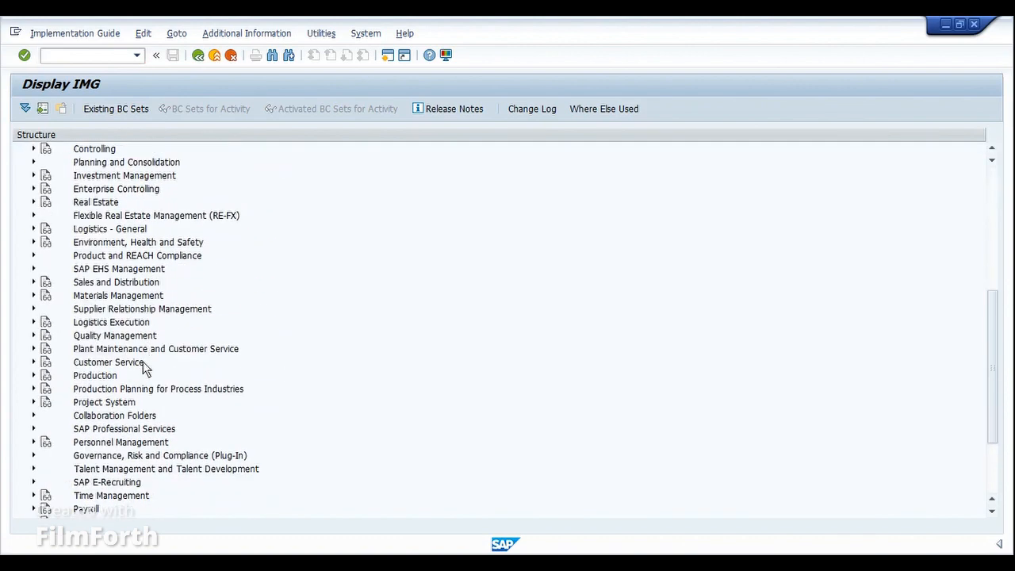
click(34, 389)
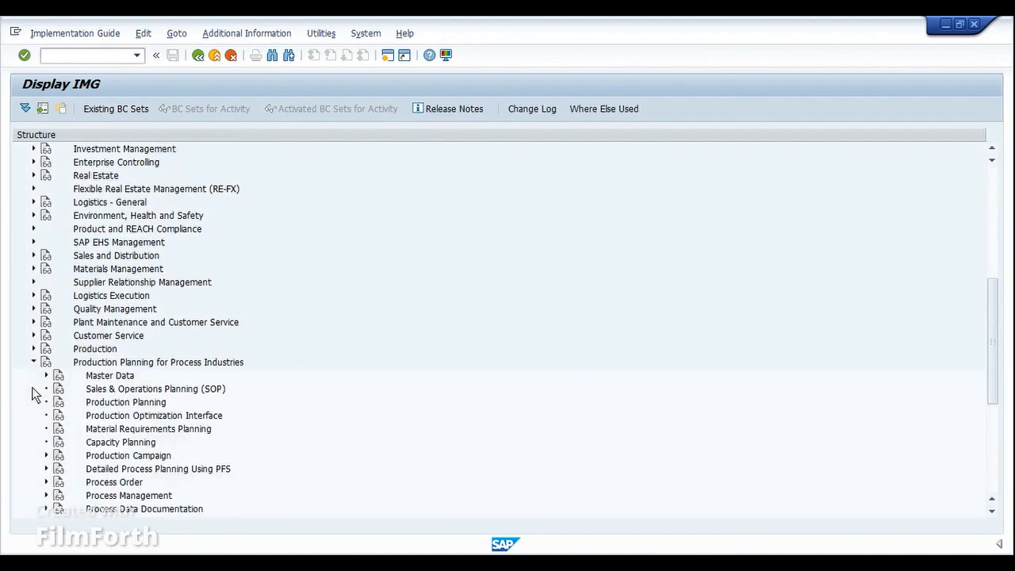
click(76, 363)
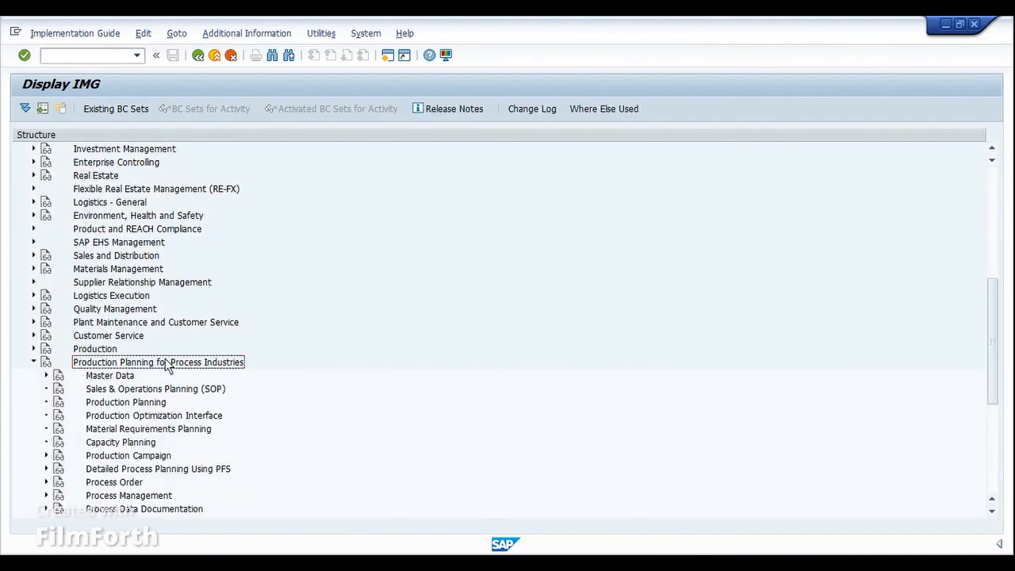
scroll(214, 368, down, 3)
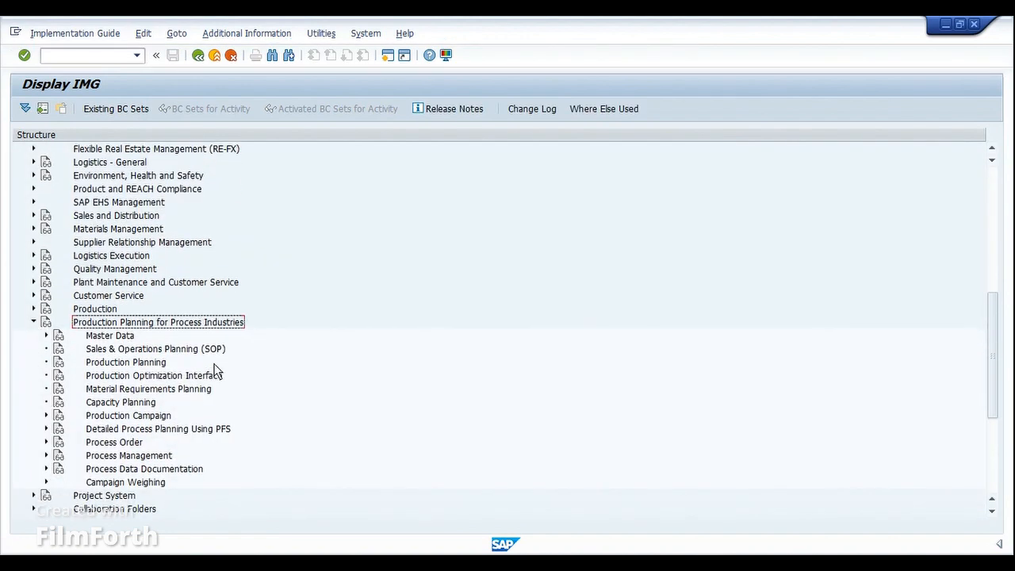
scroll(175, 331, down, 1)
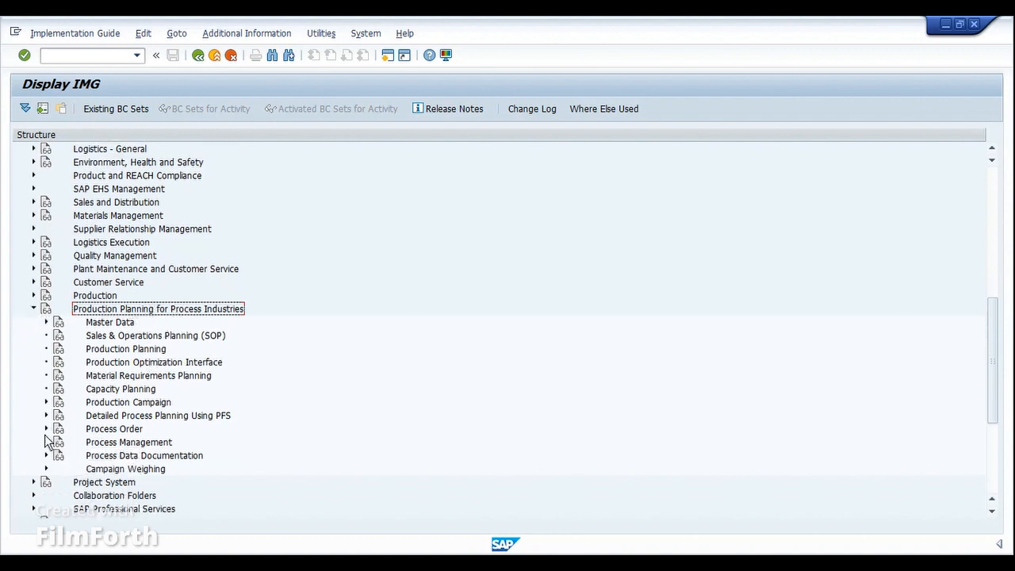
- Expand Process Order > Master Data > Order and execute Define Order Types
click(110, 428)
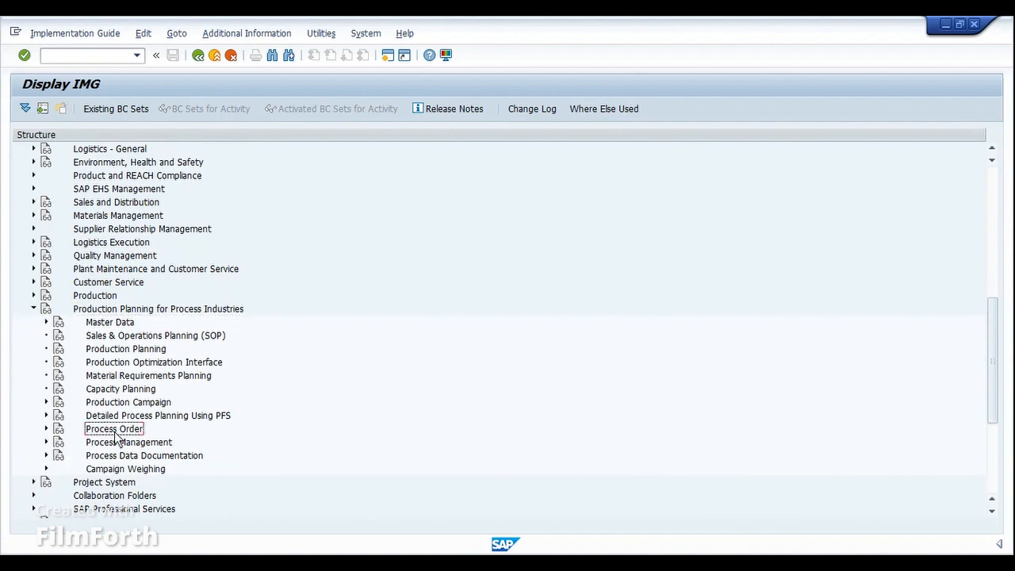
click(46, 428)
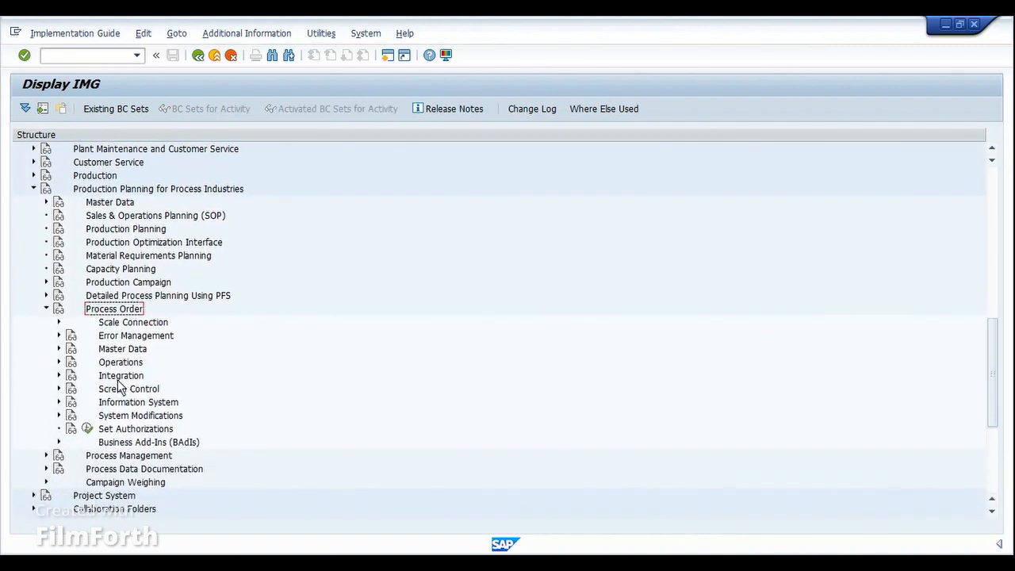
click(117, 351)
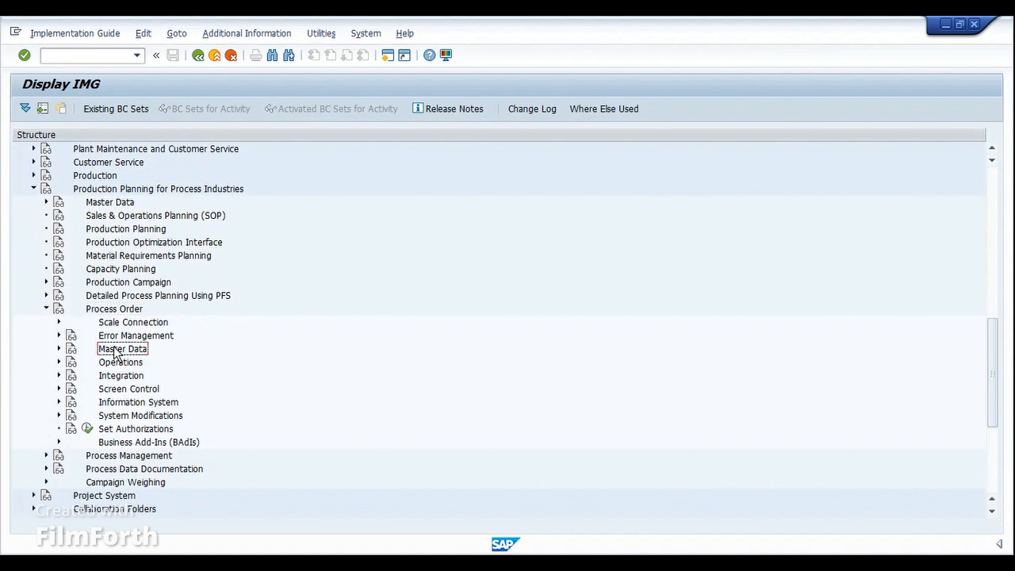
click(59, 349)
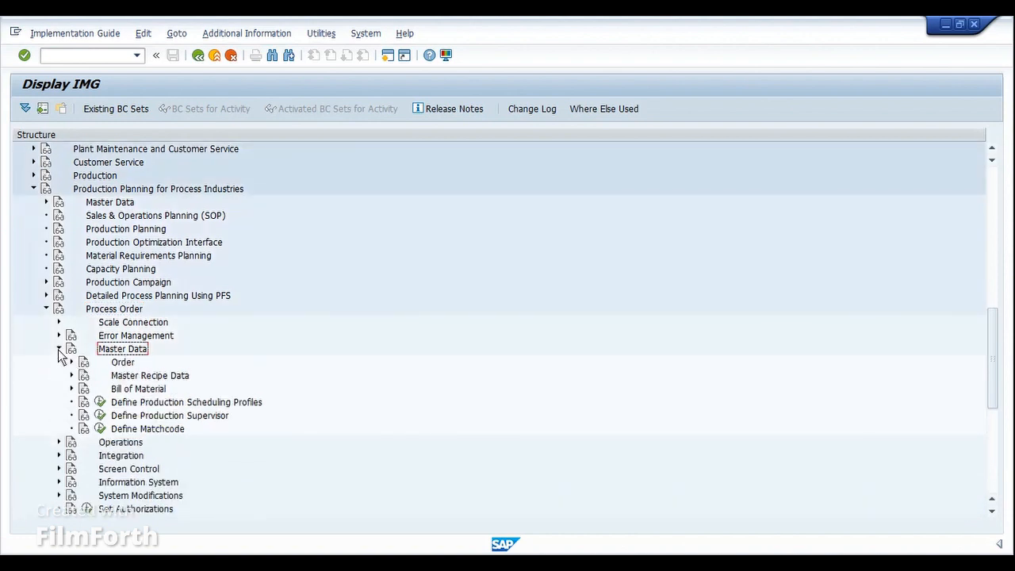
click(117, 364)
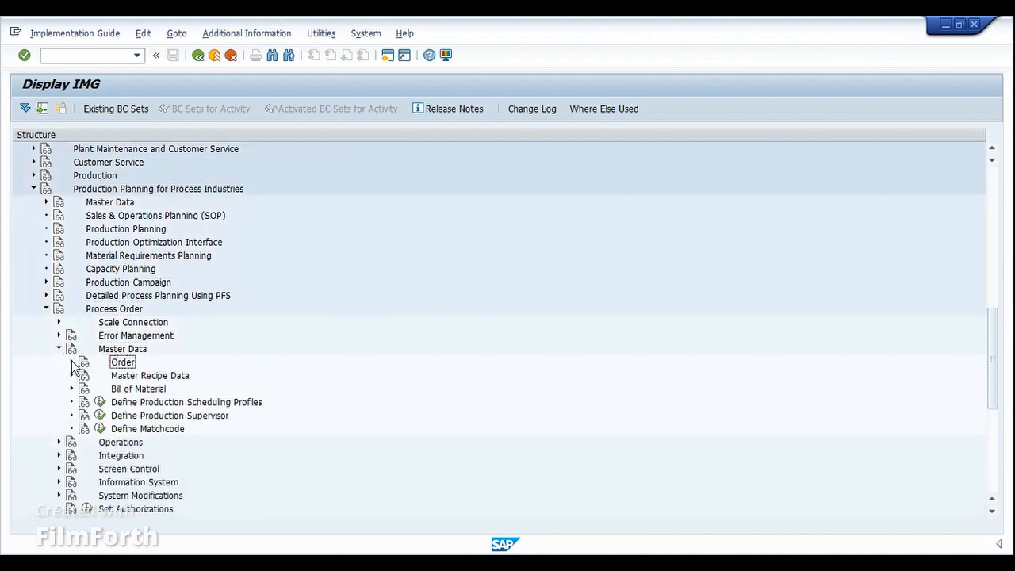
click(71, 361)
click(142, 377)
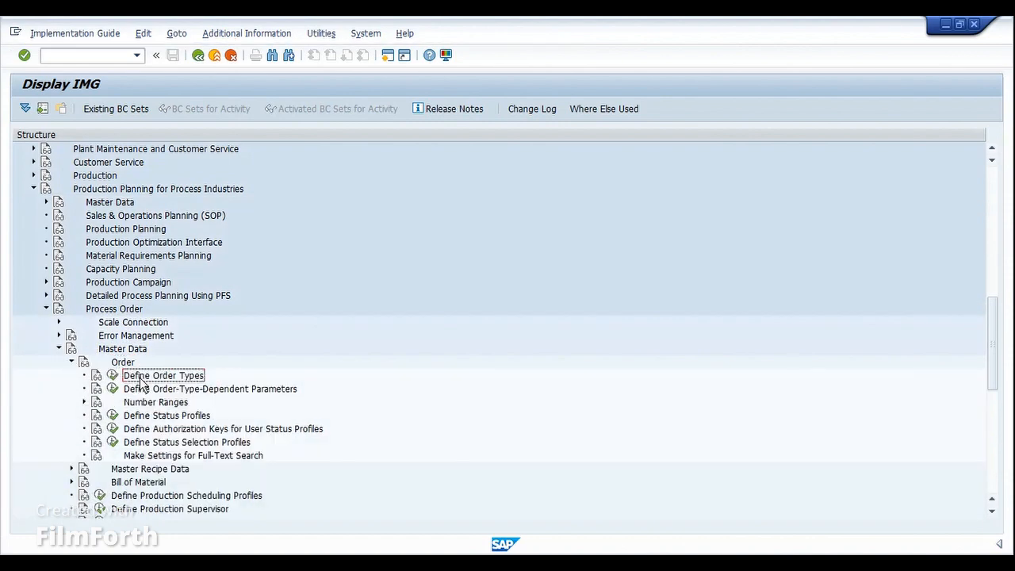
click(113, 376)
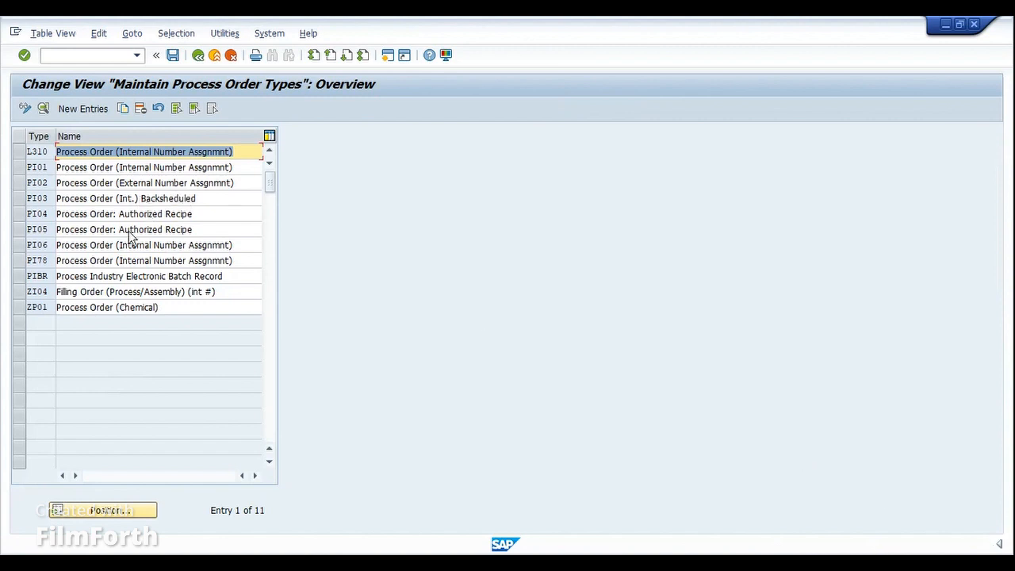
- Return to the IMG tree and execute Define Order-Type-Dependent Parameters
click(200, 56)
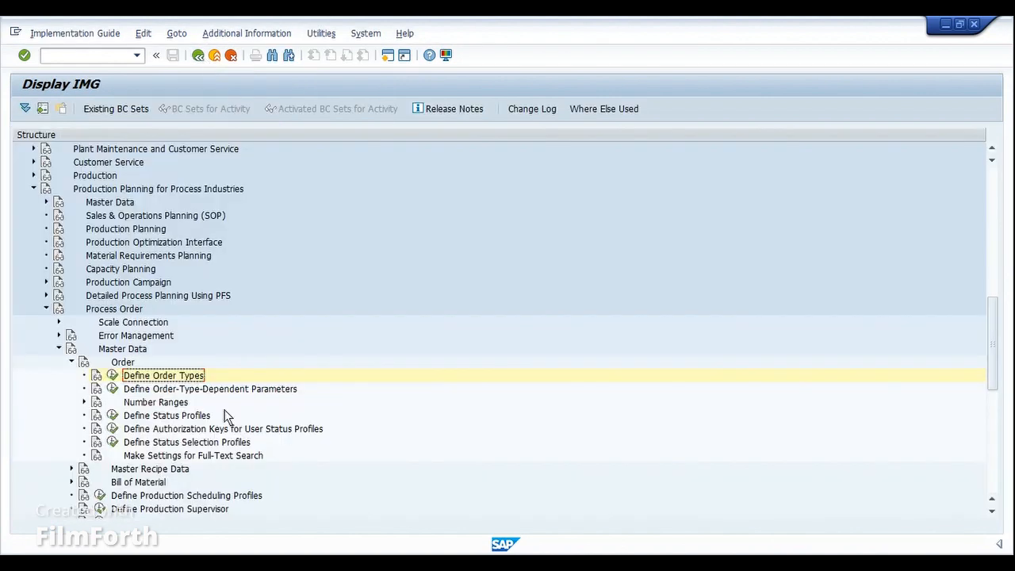
click(112, 389)
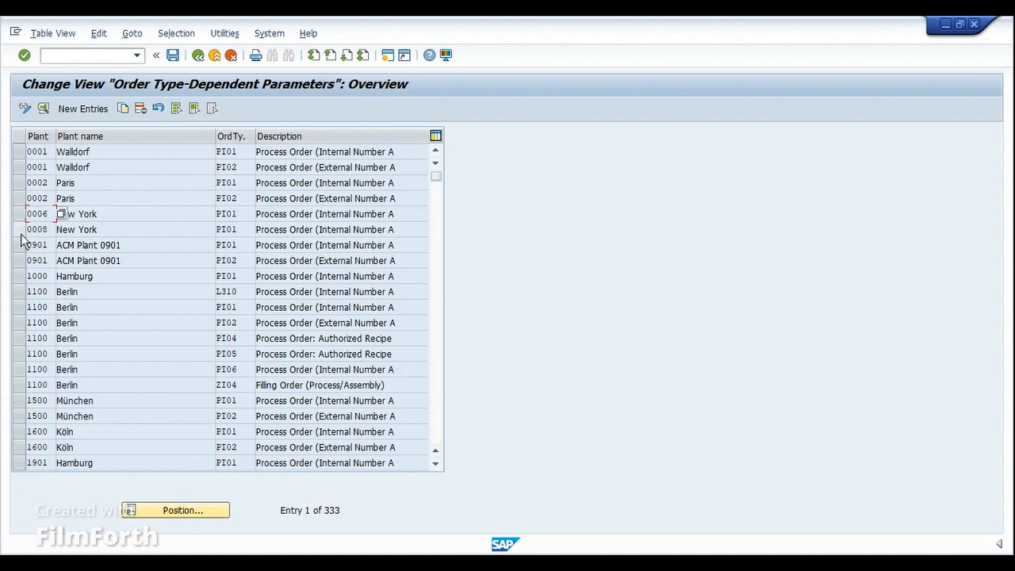
- Open the details of the plant 1000 Hamburg, order type PI01 entry
click(20, 277)
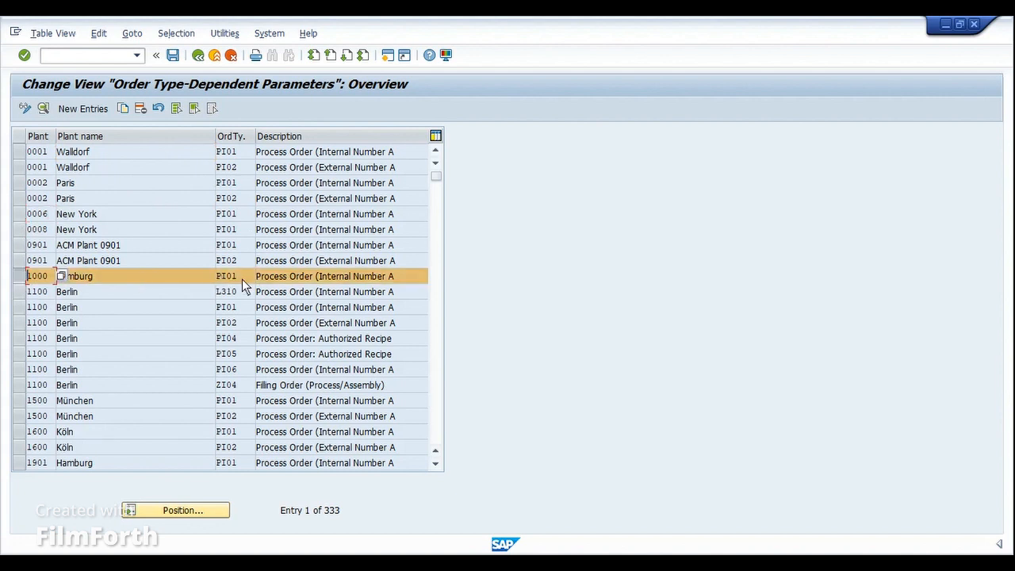
click(44, 111)
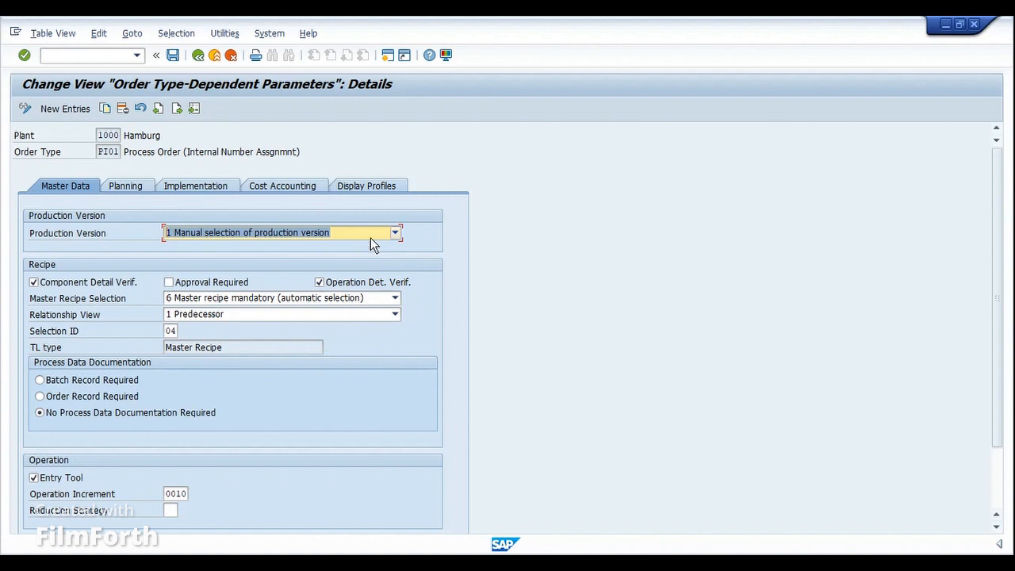
- Review production version selection options without changing them, then display master recipe selection options
click(369, 235)
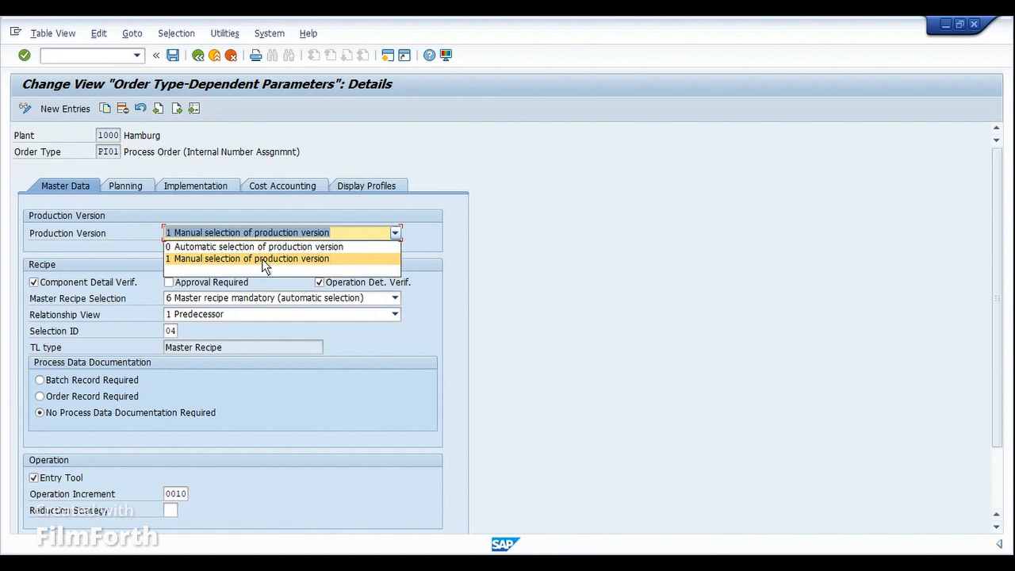
click(456, 261)
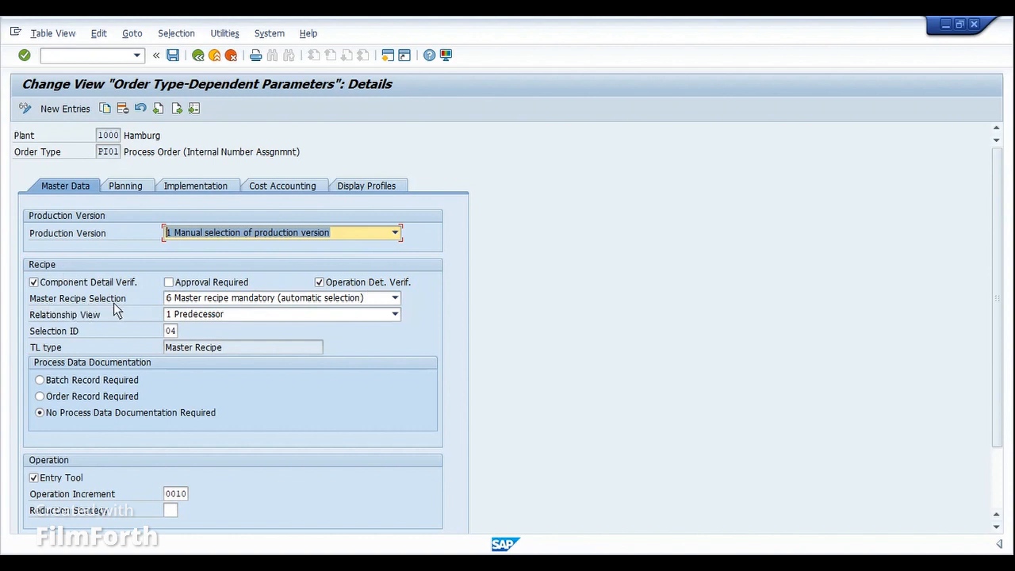
click(240, 299)
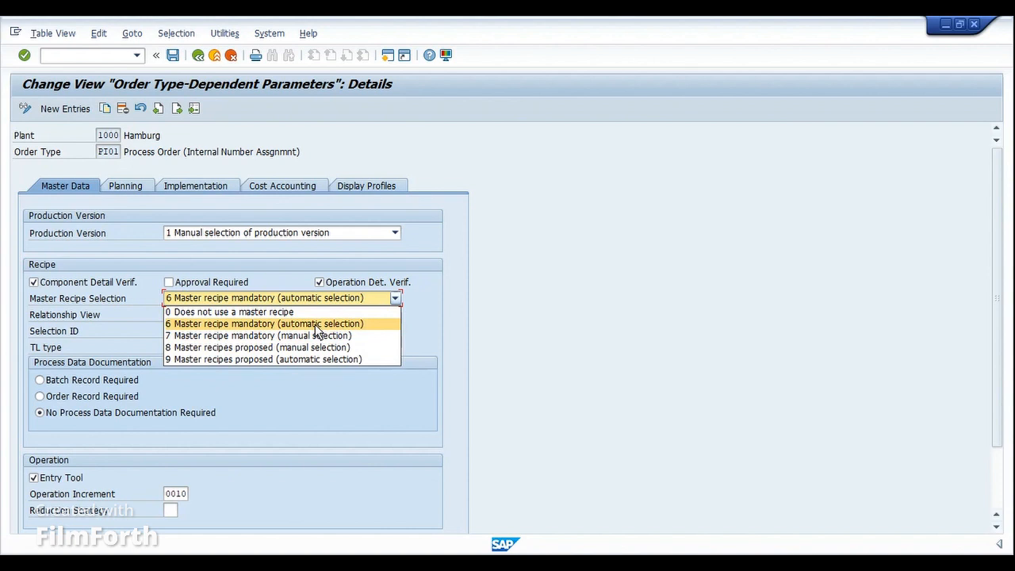
- Keep master recipe selection at 6 (automatic) and move into Selection ID 04
click(287, 264)
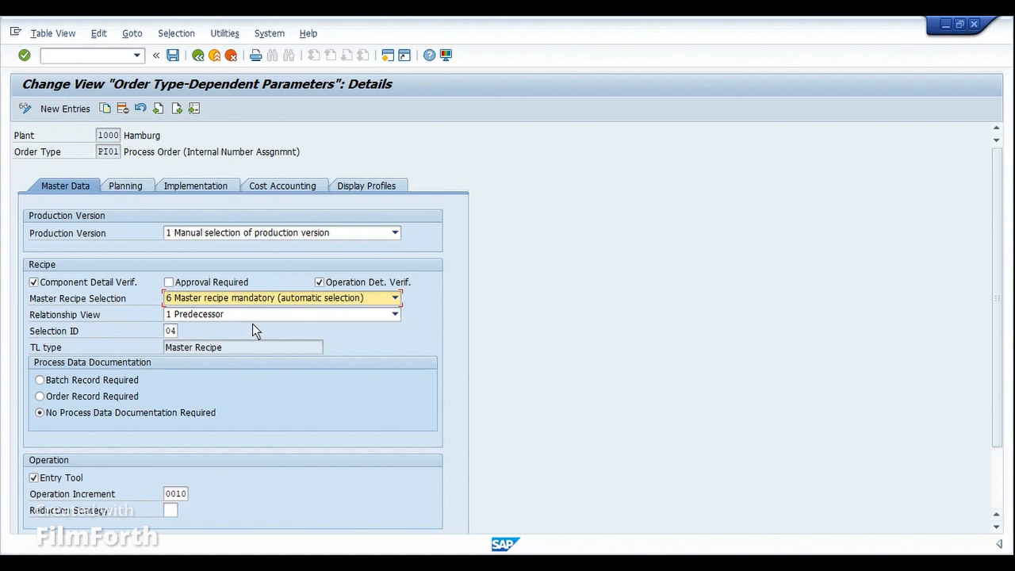
click(168, 330)
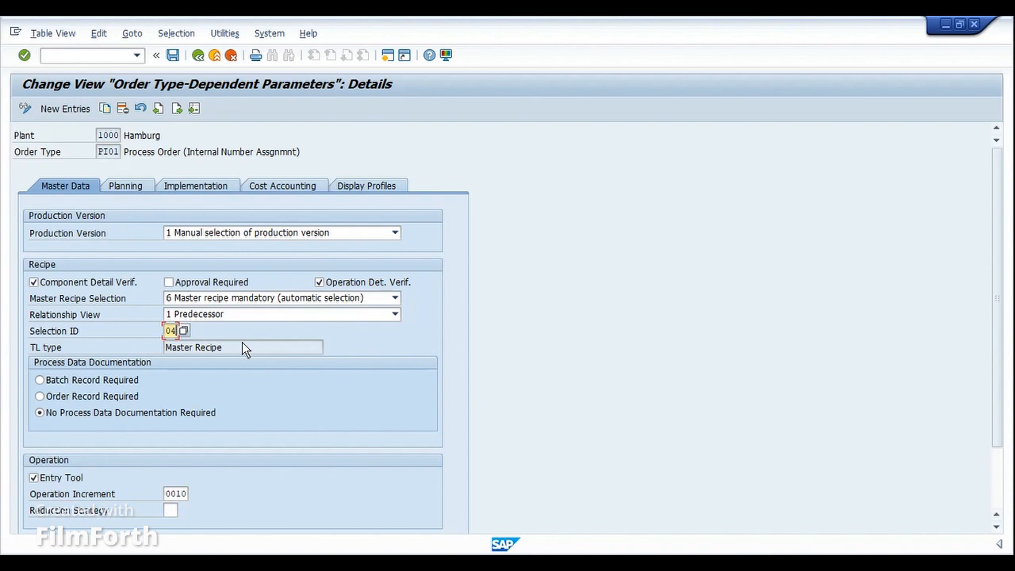
- Open the Selection ID for routings list and compare entry 04/01 with 10/01 Universal
click(188, 333)
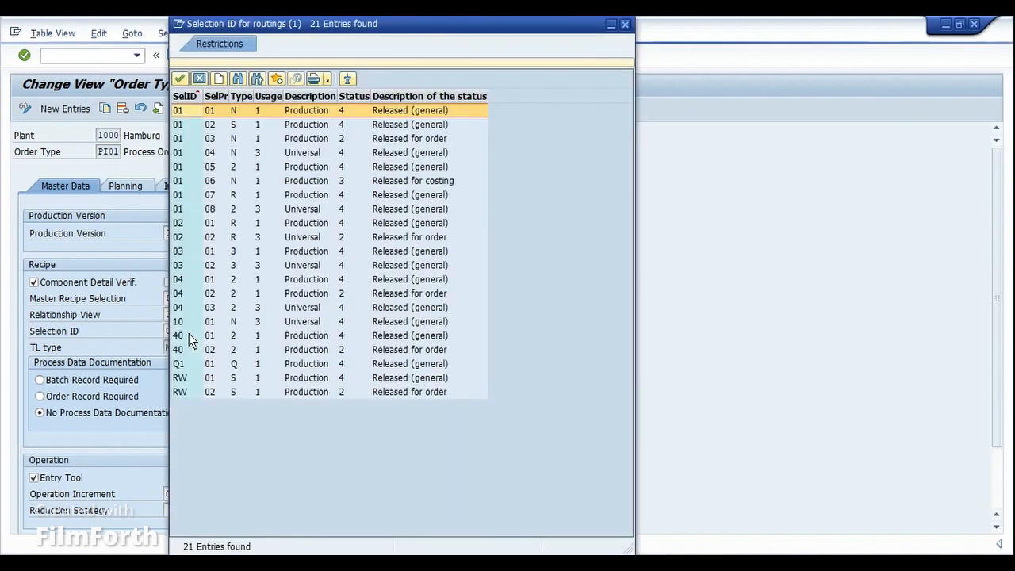
drag(398, 29, 593, 76)
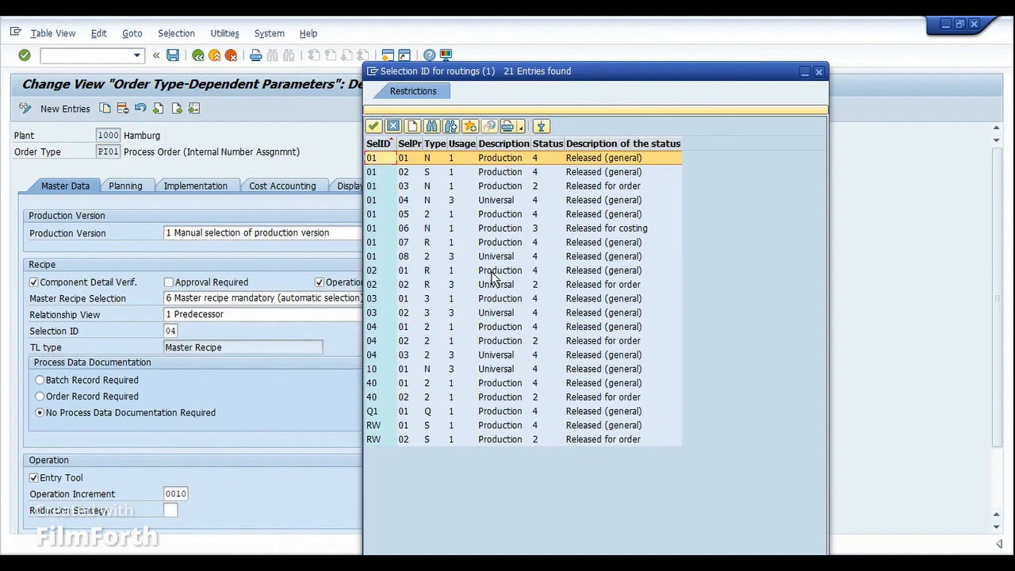
click(378, 326)
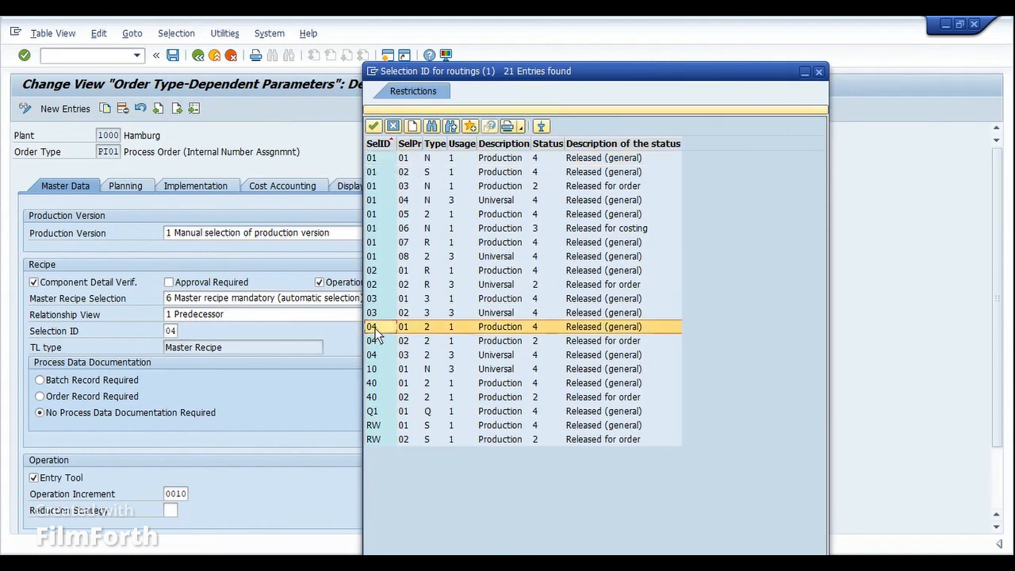
click(432, 332)
click(436, 370)
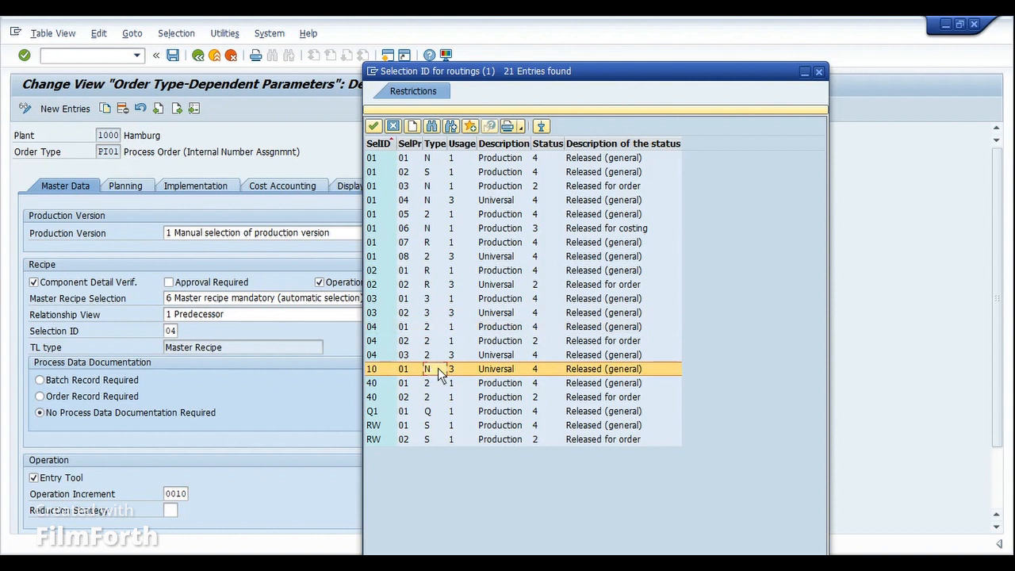
click(430, 327)
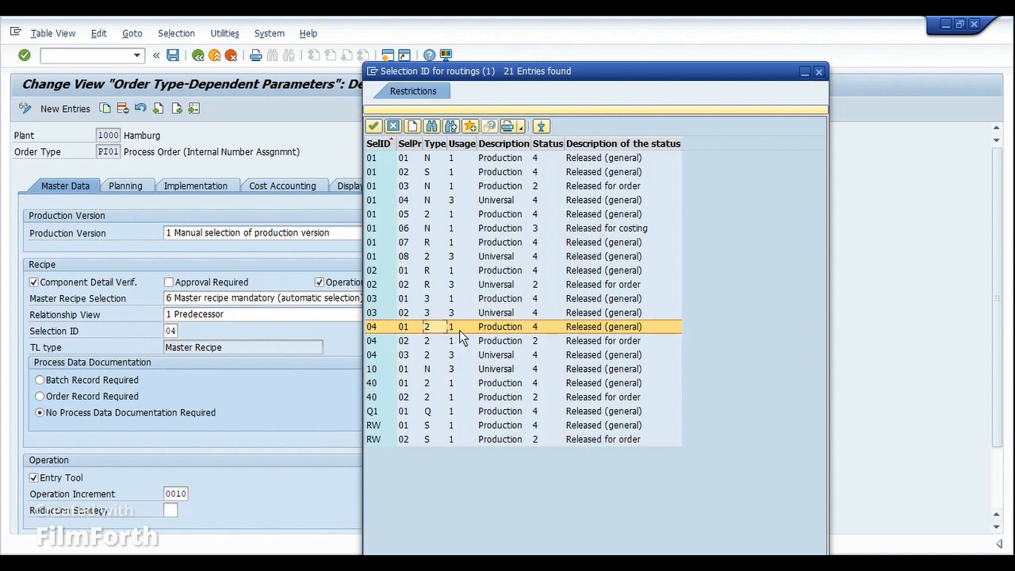
- Inspect usage, description and status of 04/01, comparing with entries 04/03 and 04/02
click(459, 329)
click(500, 331)
click(457, 357)
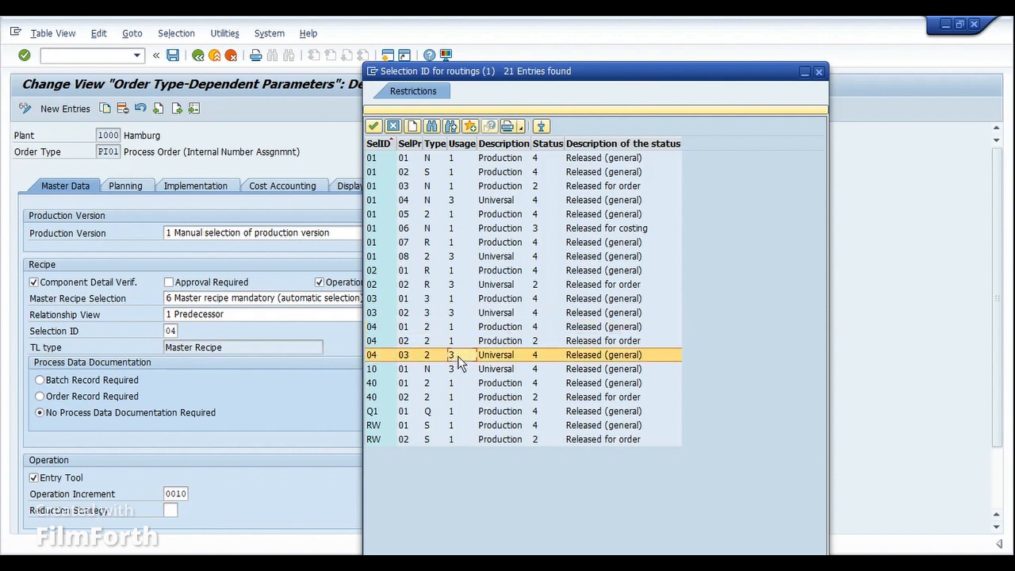
click(499, 356)
click(500, 331)
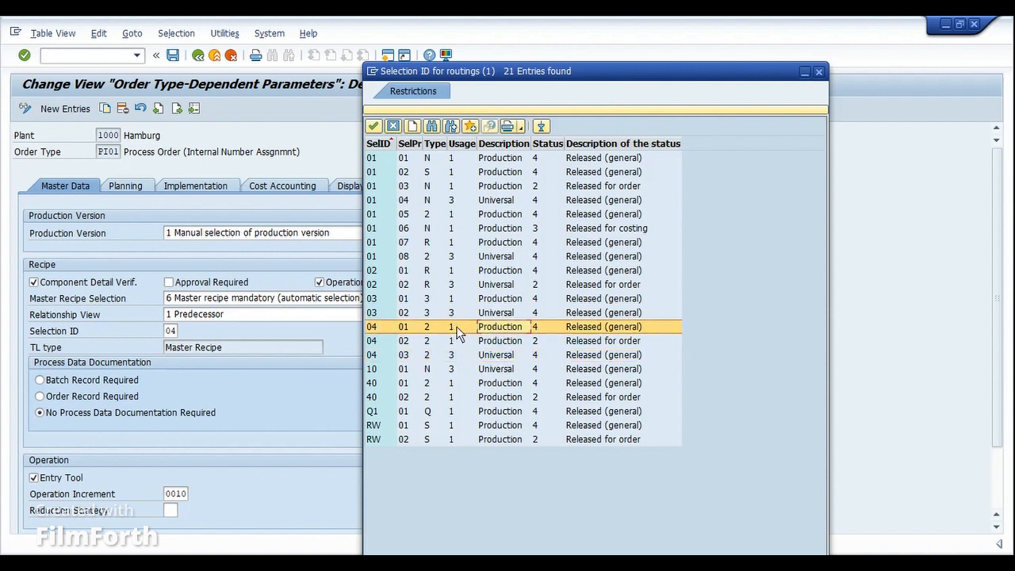
click(543, 328)
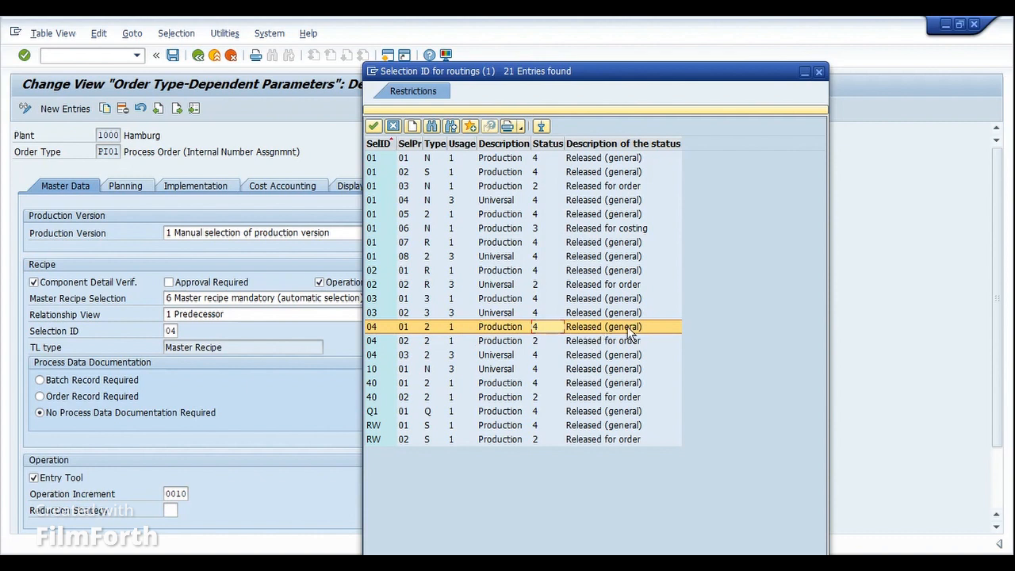
click(385, 340)
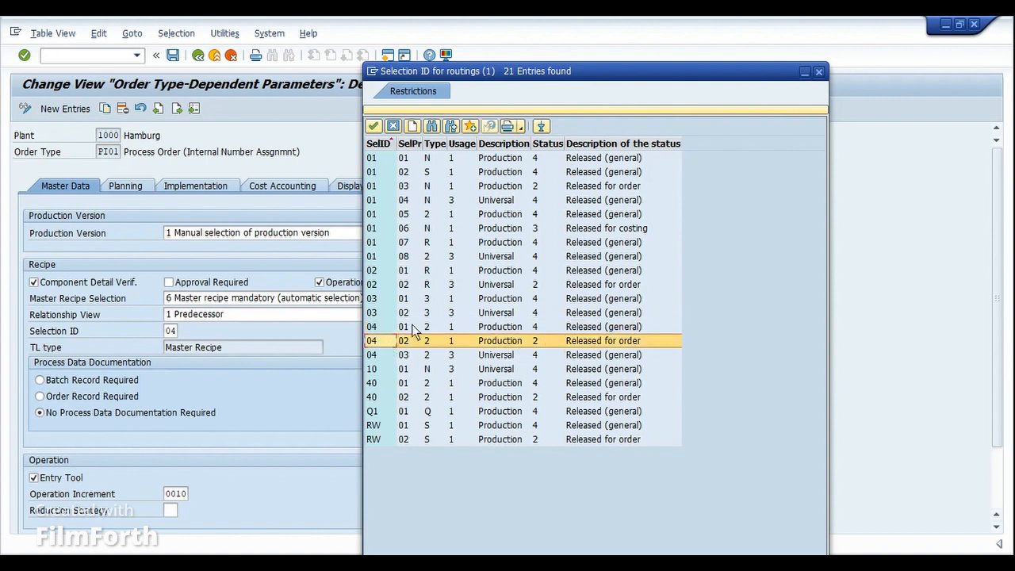
- Widen the SelPr column, compare entries 04/01–04/03, and close the list keeping ID 04
click(369, 327)
click(372, 339)
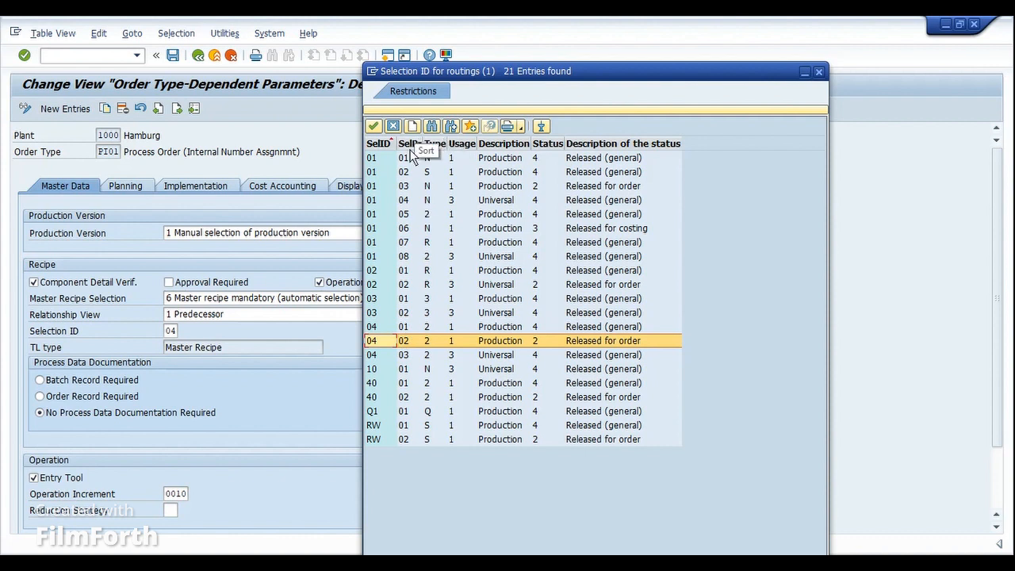
click(542, 337)
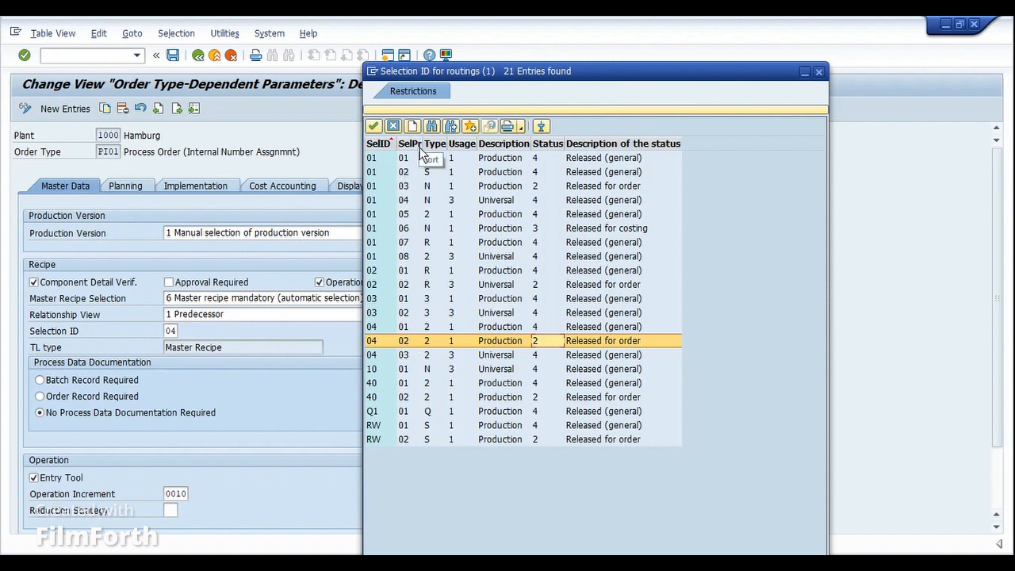
drag(422, 149, 466, 151)
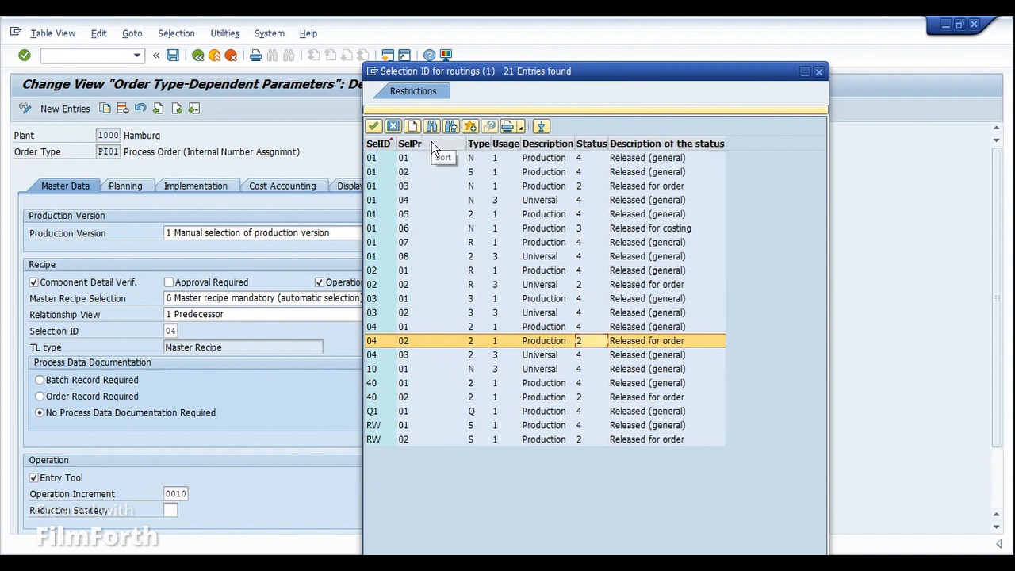
click(414, 340)
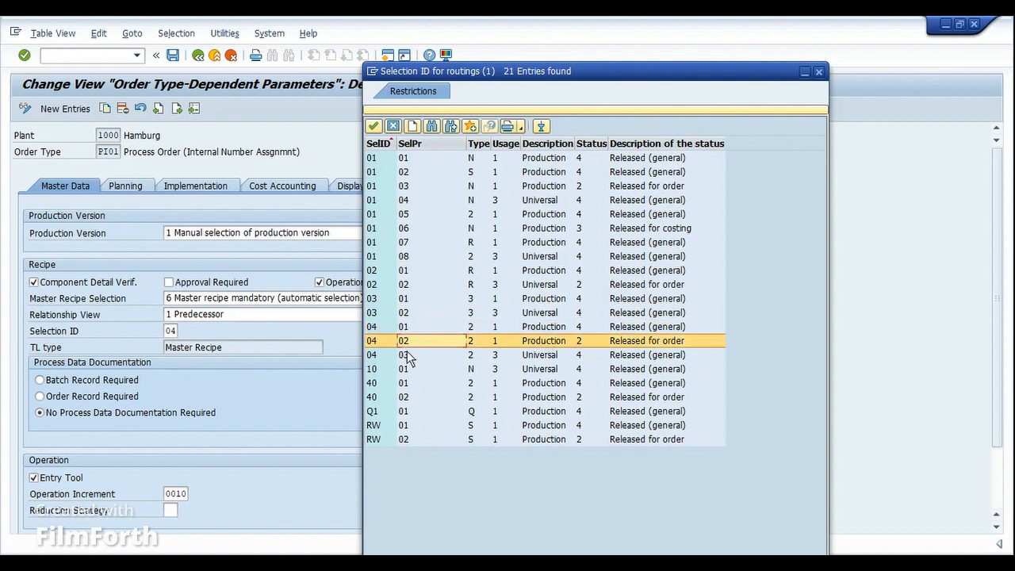
click(407, 353)
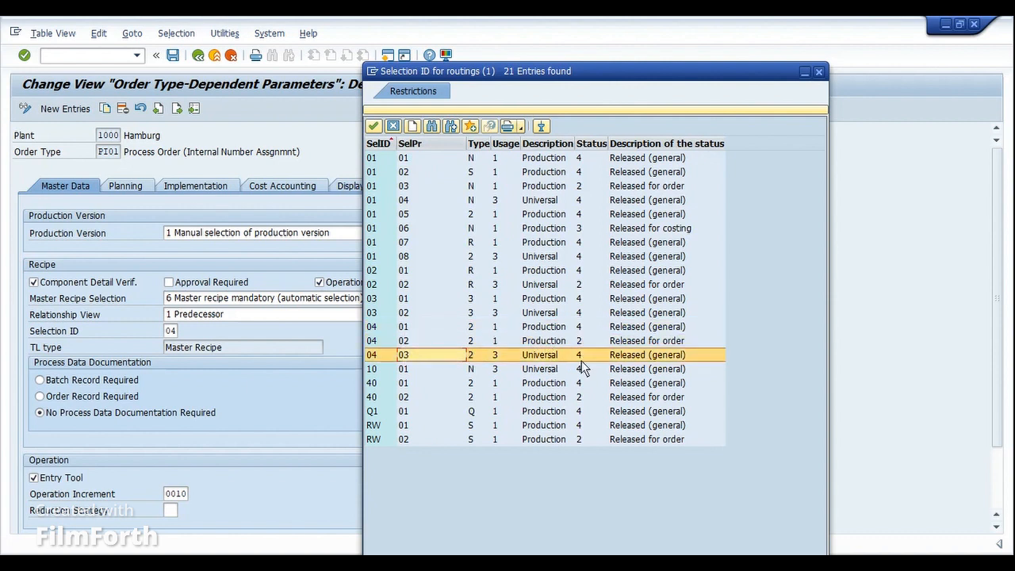
click(459, 330)
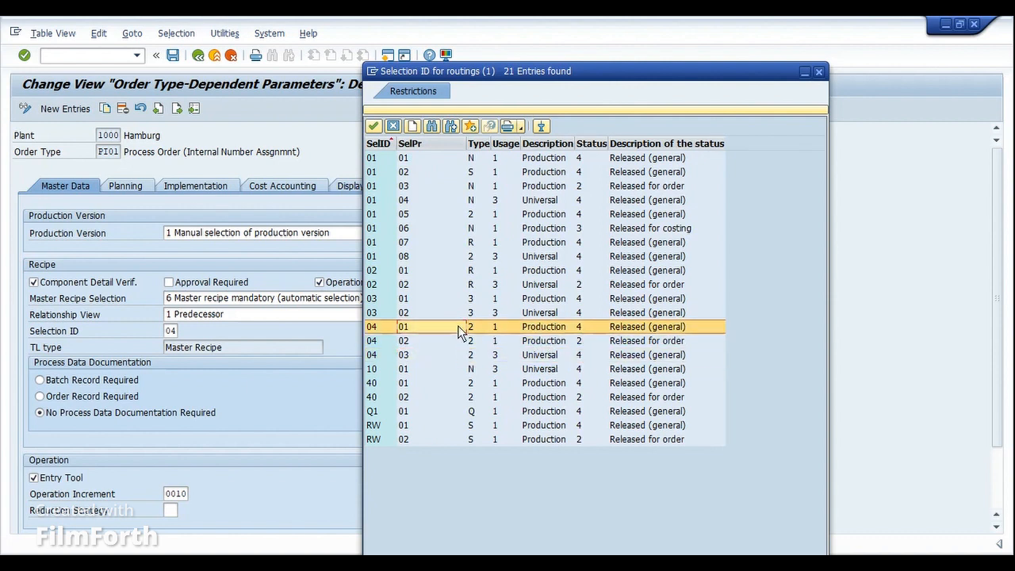
click(508, 328)
click(593, 328)
click(376, 330)
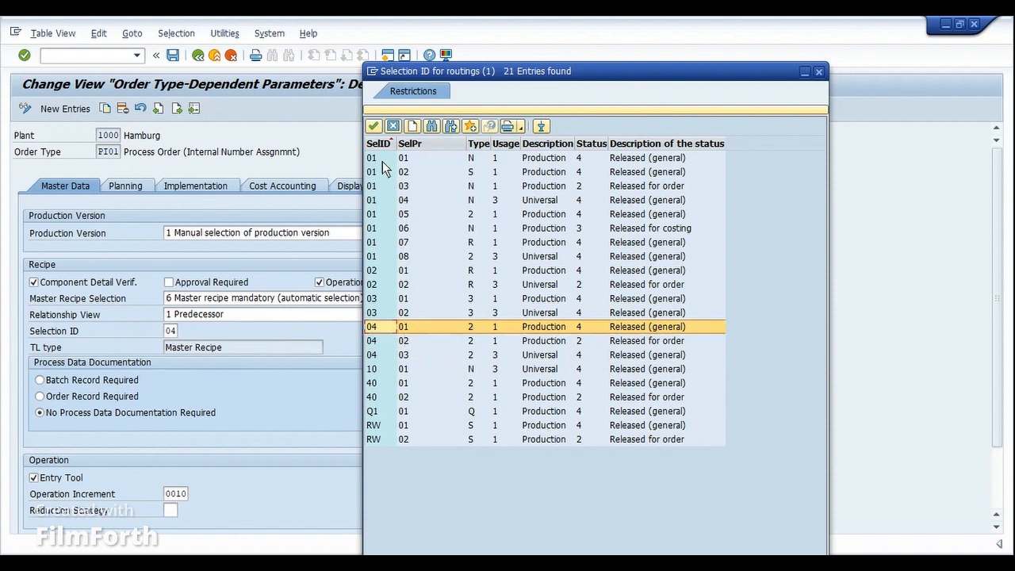
click(393, 127)
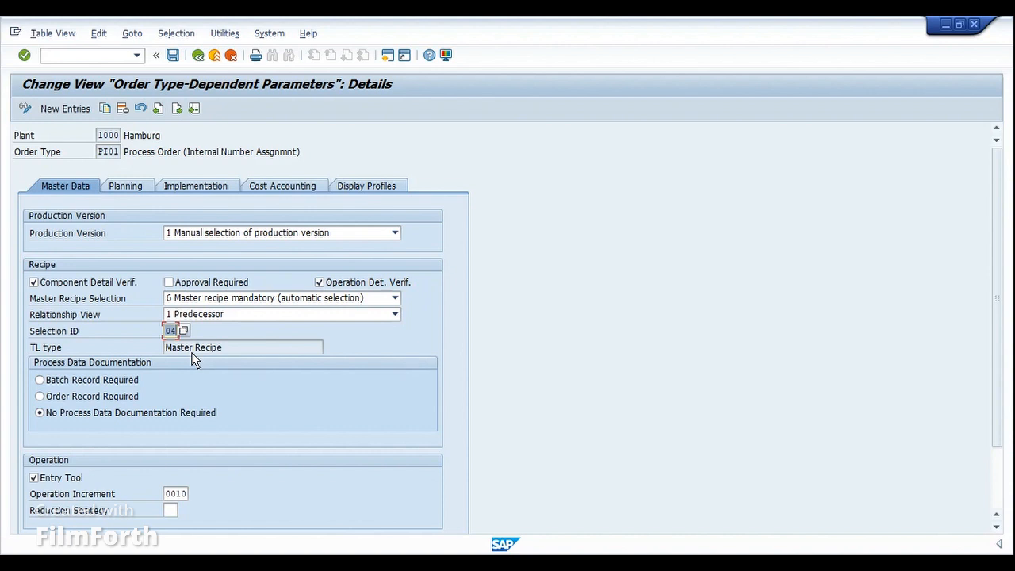
drag(209, 348, 220, 350)
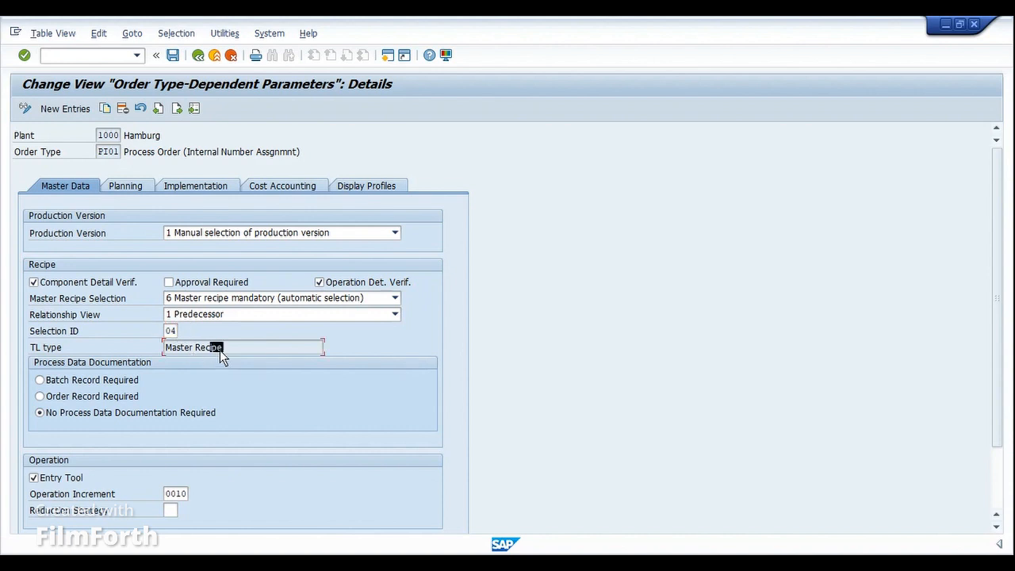
click(175, 333)
drag(999, 280, 1000, 349)
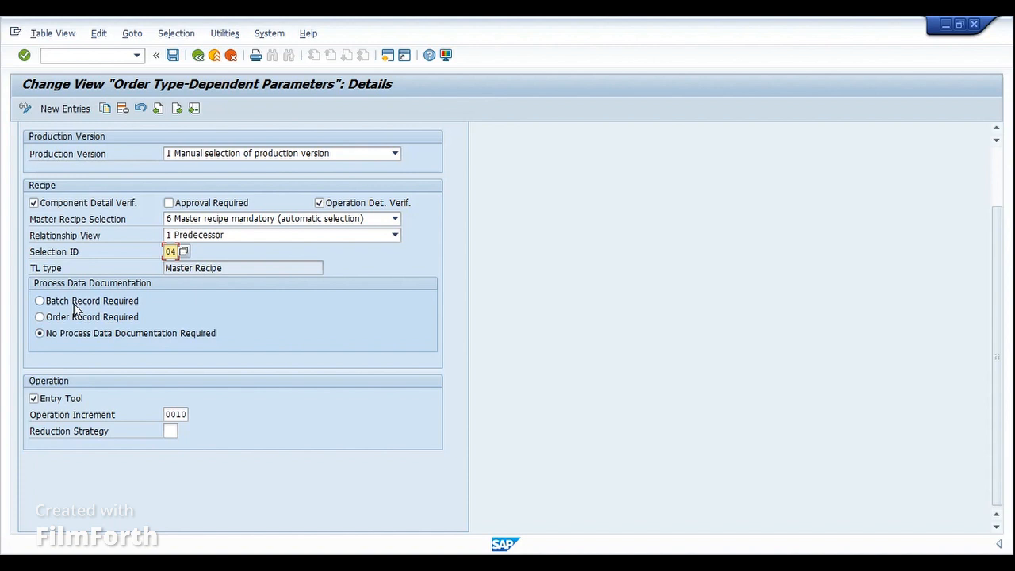
- Set PI01 process data documentation to Batch Record Required
key(Tab)
- Leave the operation increment at 0010 after trial edits and display PI01 Planning settings
click(168, 415)
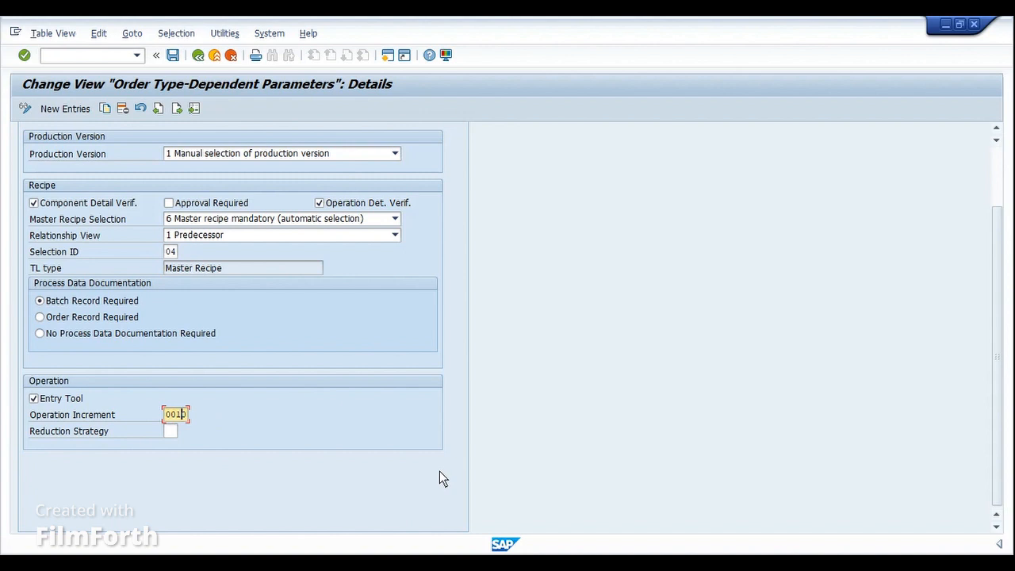
key(BackSpace)
key(BackSpace)
text(20)
key(BackSpace)
key(BackSpace)
text(01)
key(BackSpace)
key(BackSpace)
text(10)
scroll(439, 471, up, 2)
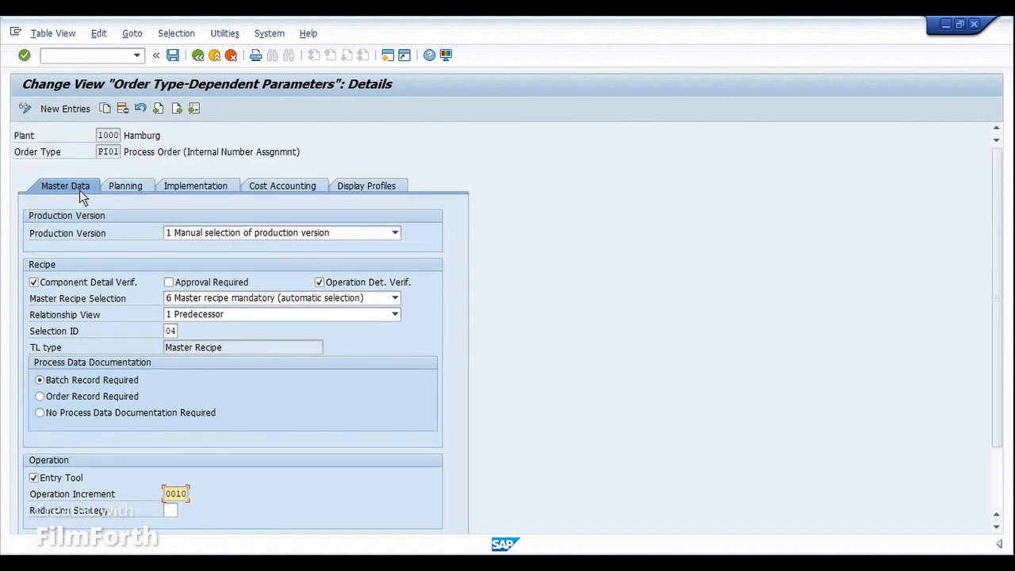
click(117, 186)
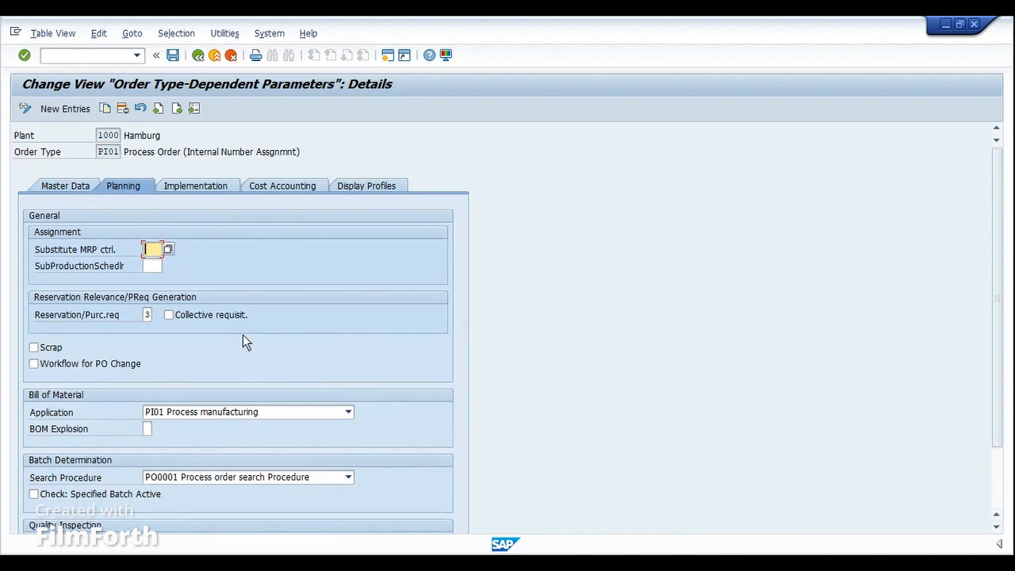
scroll(246, 344, down, 1)
scroll(246, 344, down, 2)
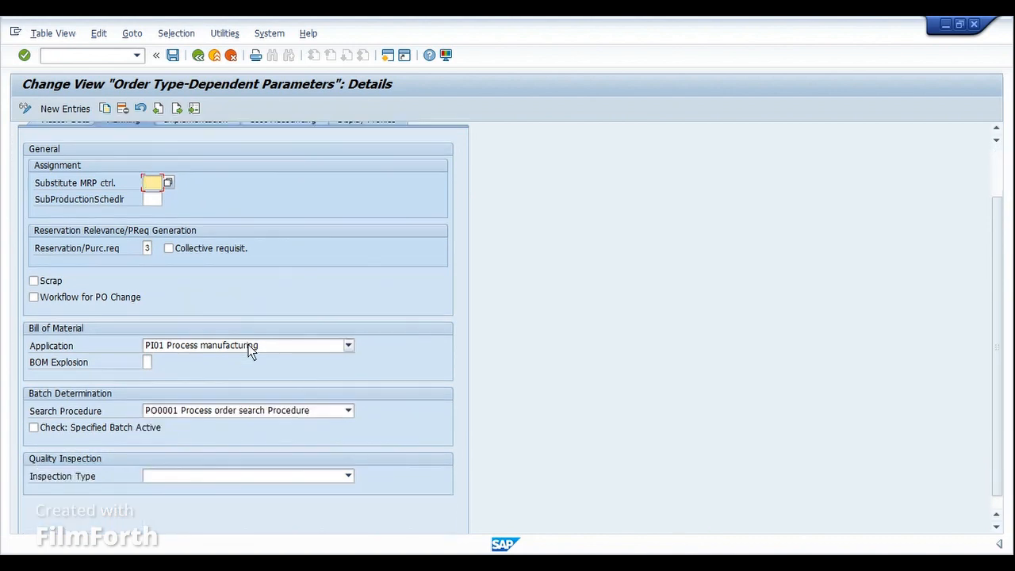
click(200, 347)
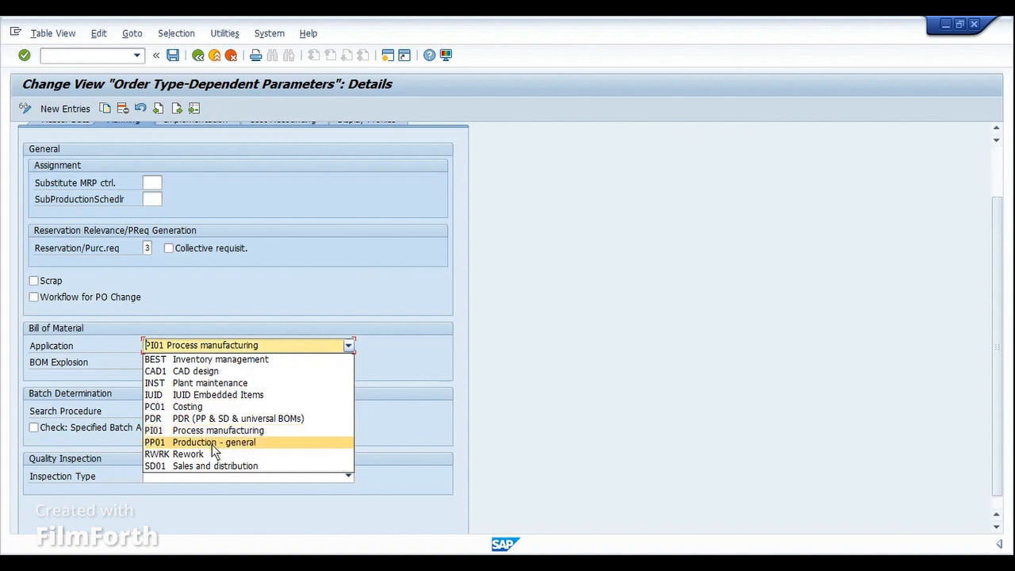
click(246, 295)
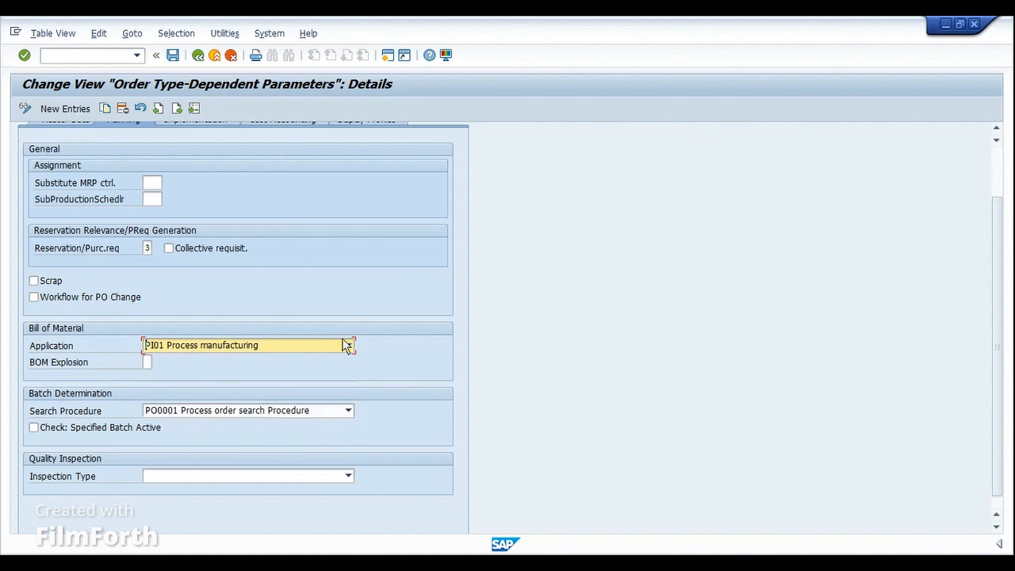
click(148, 360)
click(155, 363)
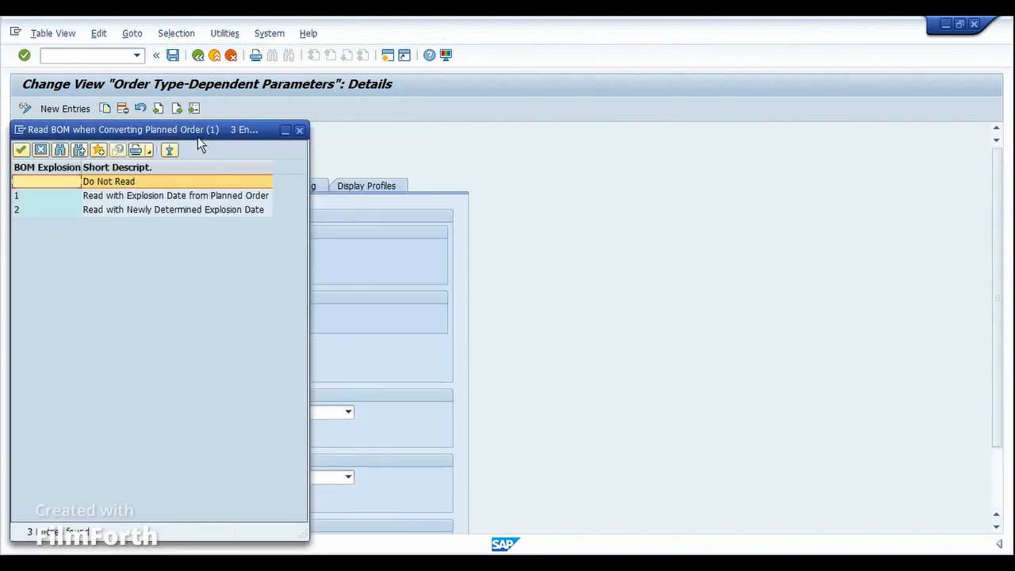
drag(197, 136, 442, 295)
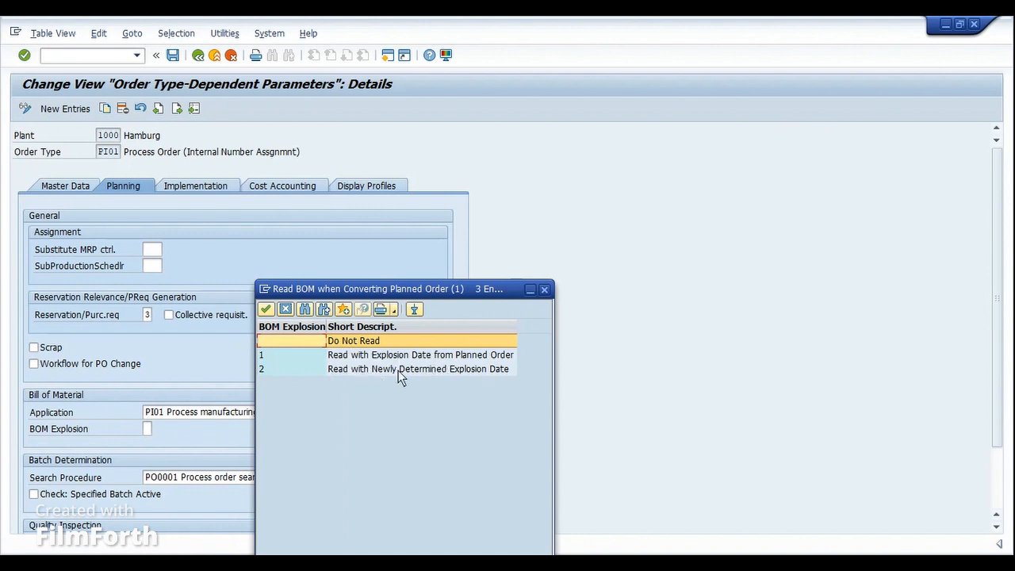
click(467, 372)
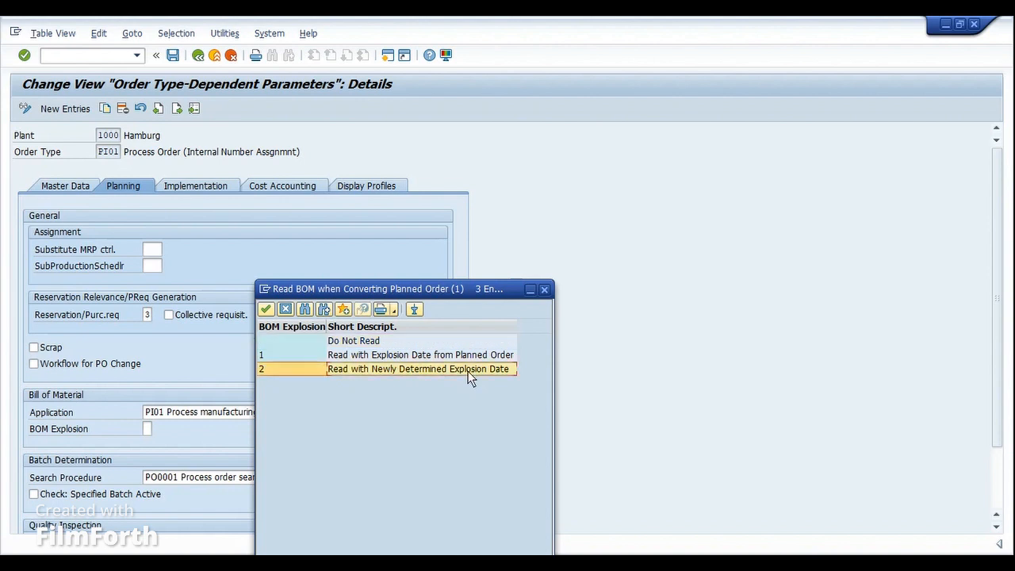
click(380, 356)
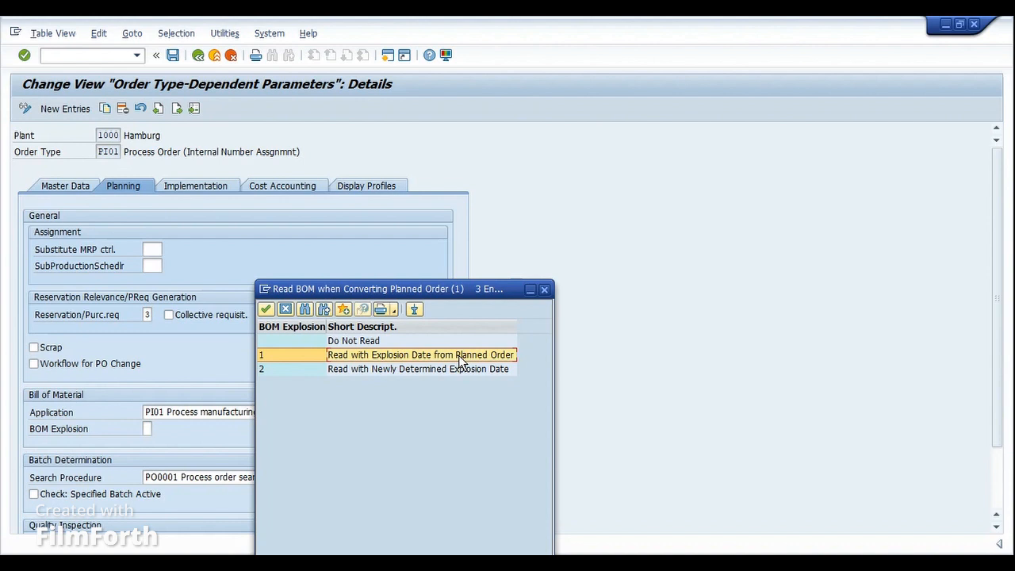
click(286, 309)
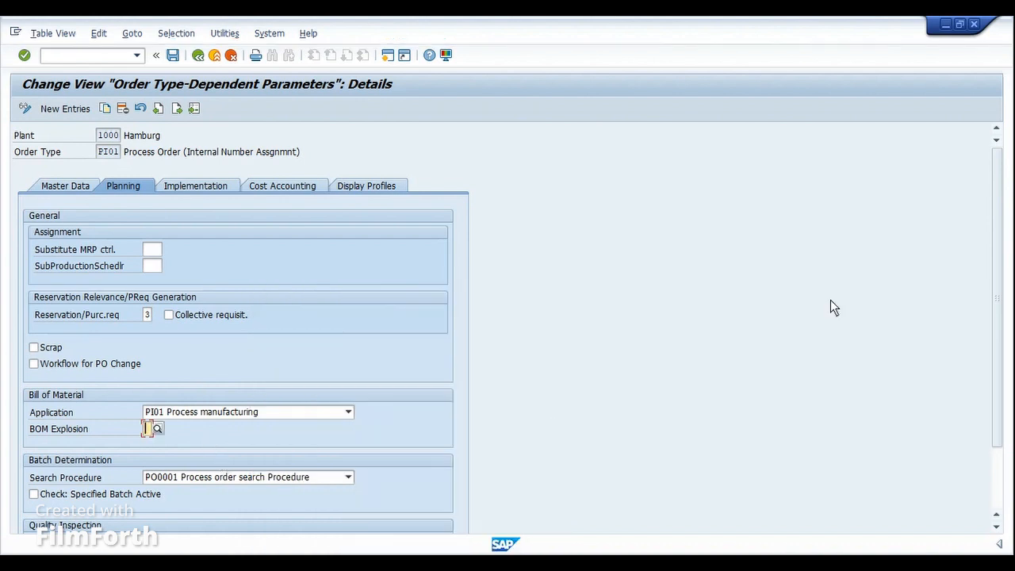
- Review the batch search procedure options, keeping PO0001
drag(998, 280, 996, 351)
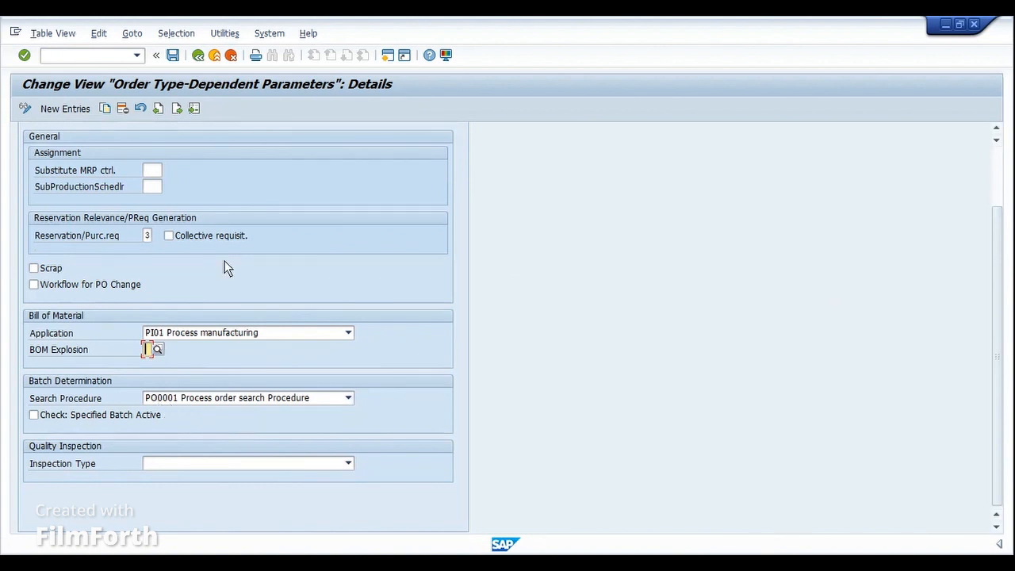
click(238, 405)
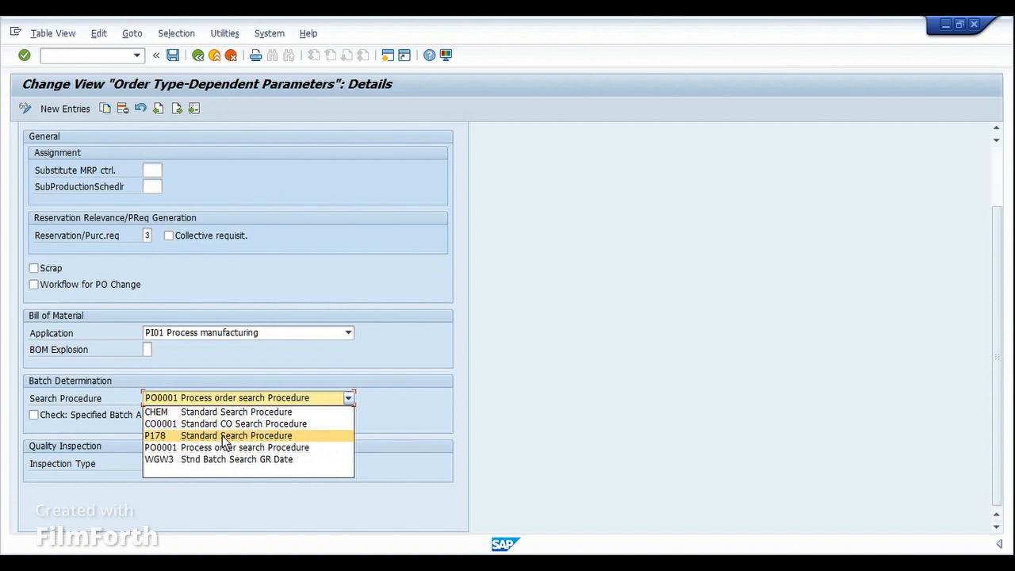
click(391, 378)
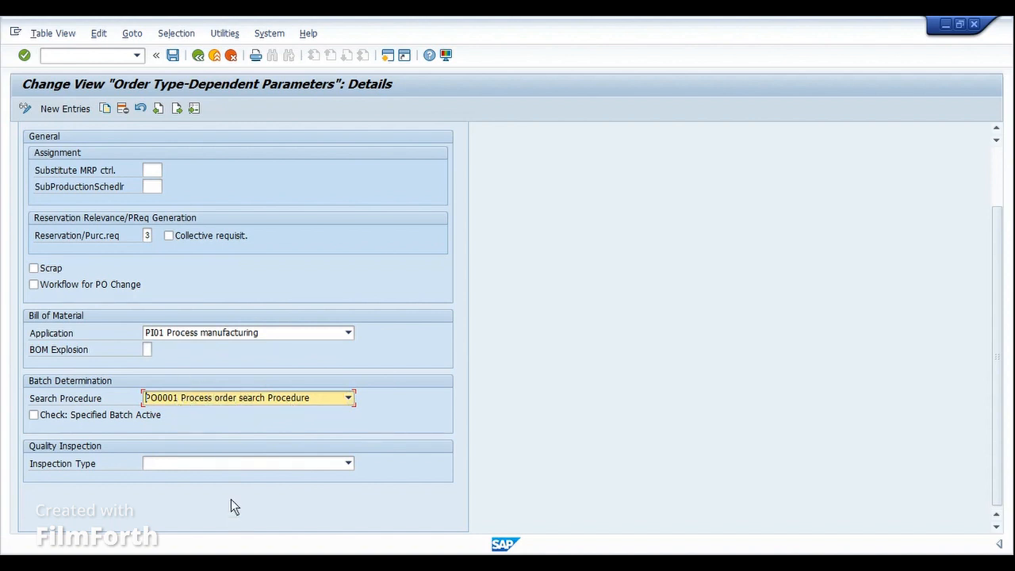
- Review inspection type options leaving it empty, then move to the Implementation settings
click(237, 464)
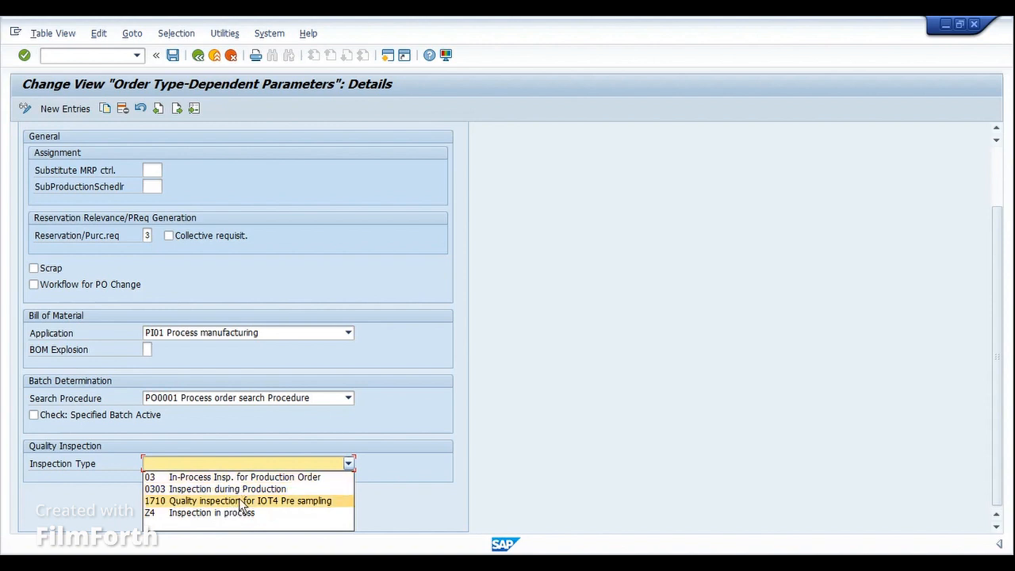
click(463, 419)
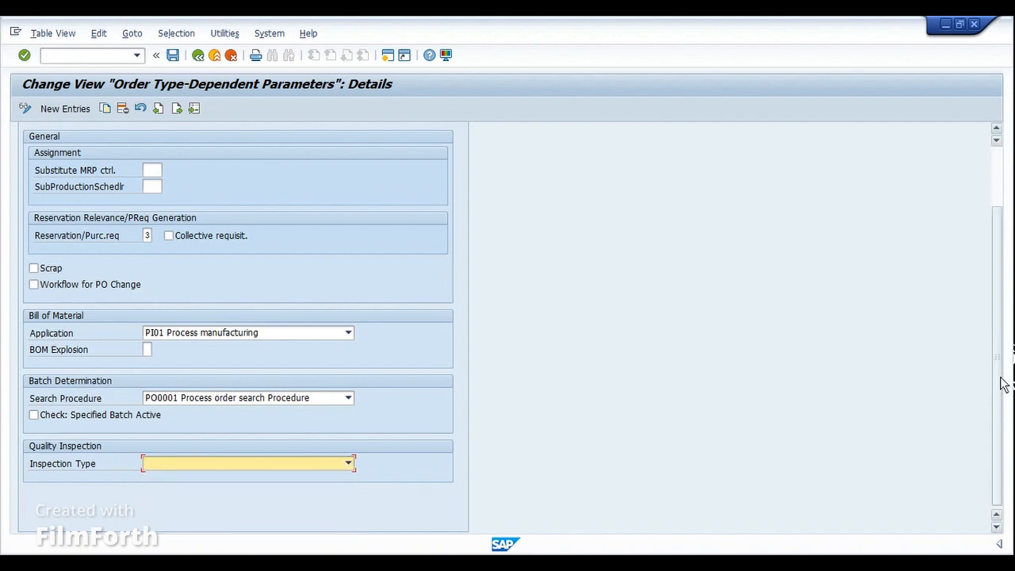
drag(1000, 384, 1001, 283)
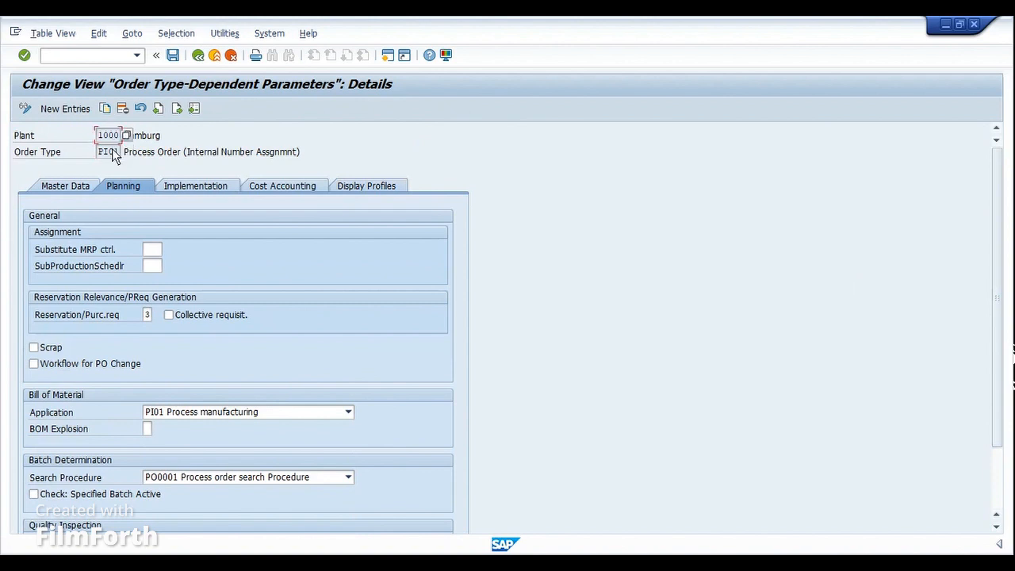
drag(999, 254, 1000, 331)
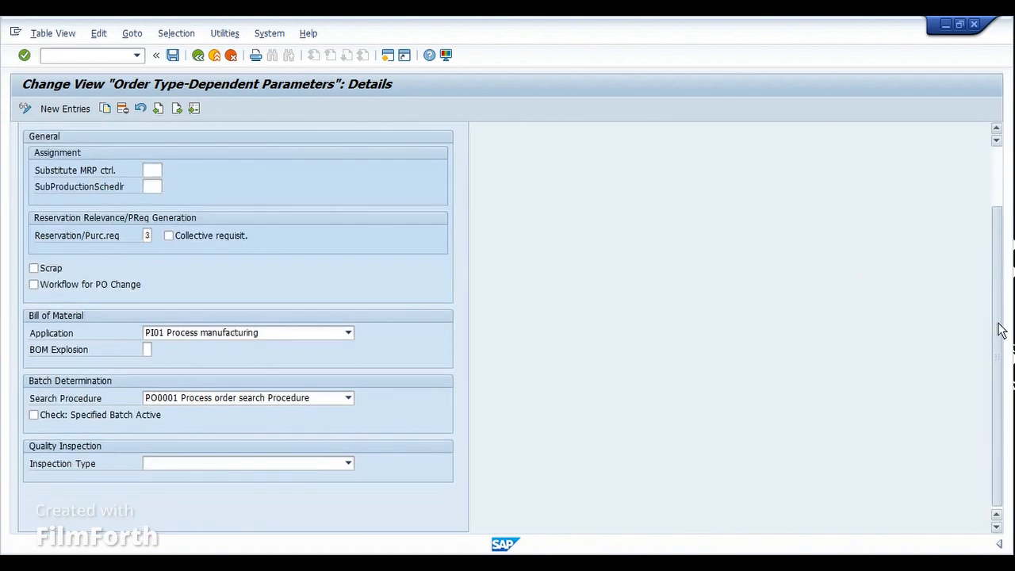
click(164, 463)
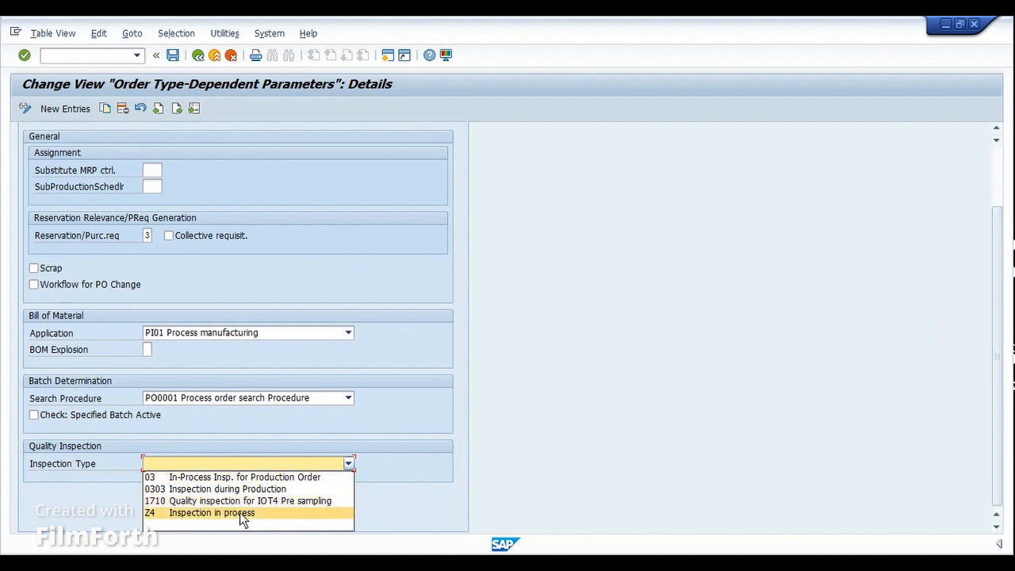
click(414, 398)
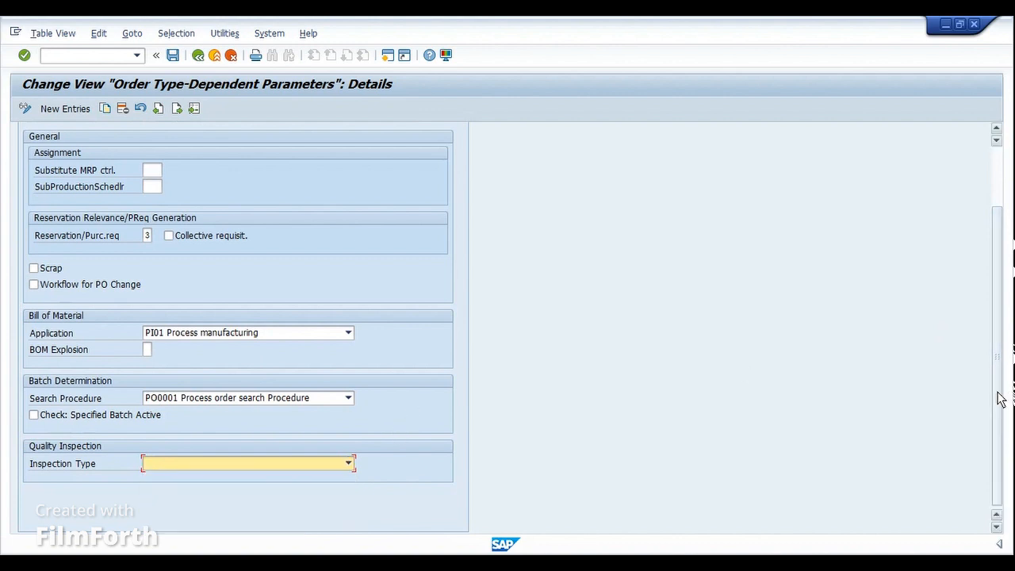
drag(1001, 398, 1002, 310)
click(213, 186)
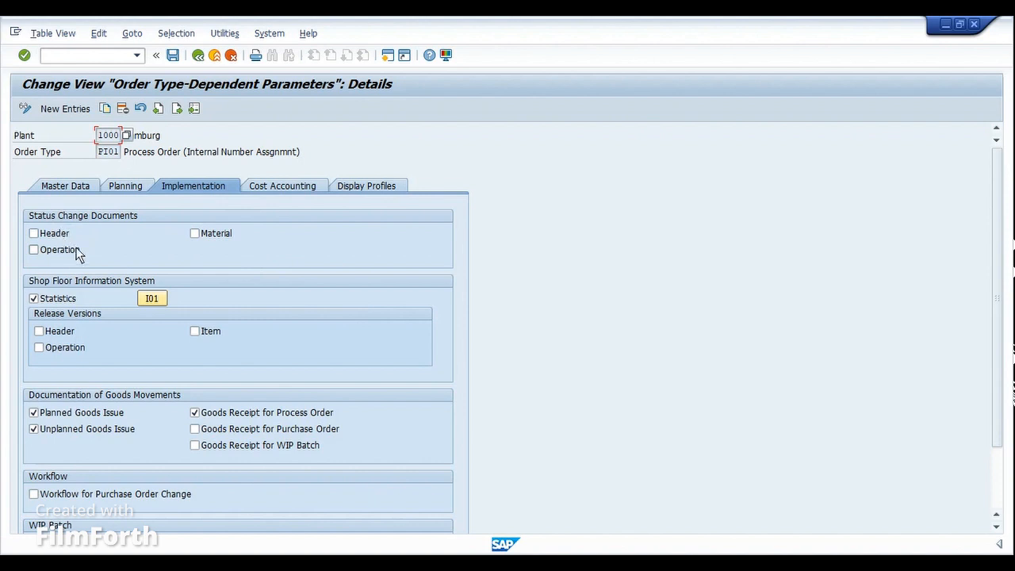
- Tick Header, Operation and Material under Status Change Documents for PI01
click(36, 233)
click(35, 250)
click(195, 233)
- Keep goods movement documentation for planned/unplanned issues and process-order receipts checked after toggling
scroll(396, 310, down, 1)
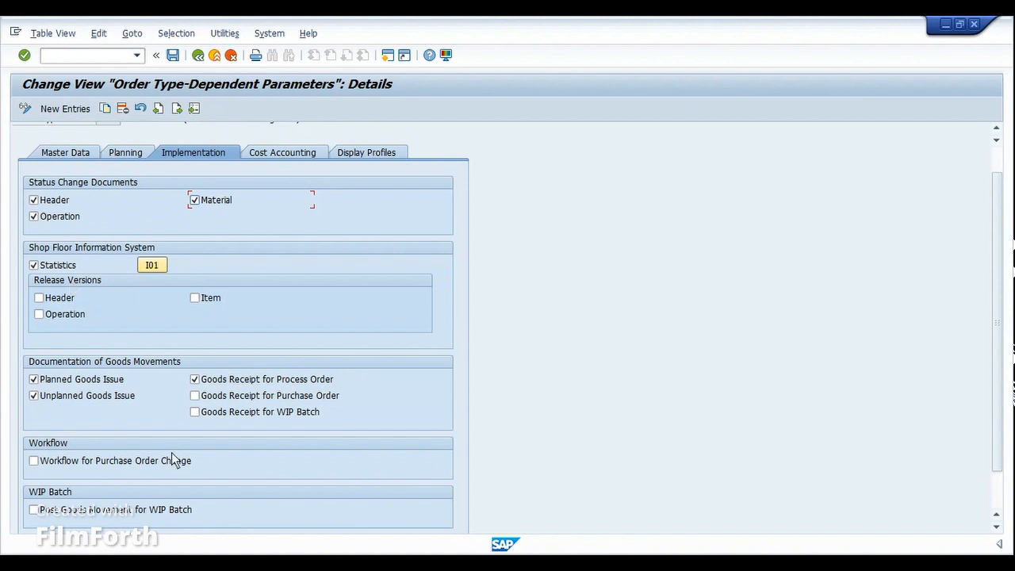
scroll(139, 321, down, 1)
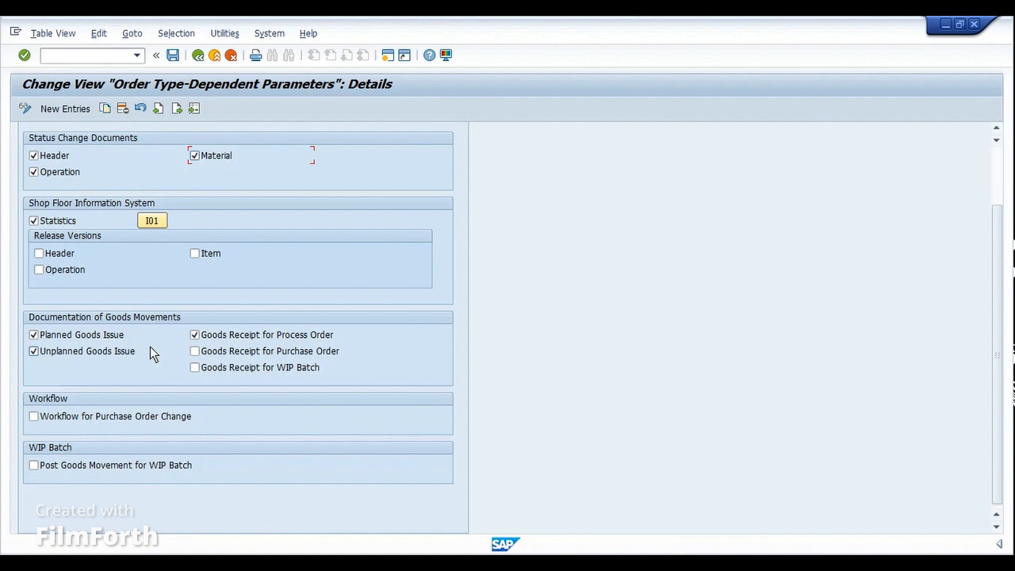
click(82, 335)
click(82, 350)
click(231, 337)
click(194, 335)
click(194, 335)
click(219, 338)
click(95, 337)
click(95, 351)
scroll(331, 445, up, 3)
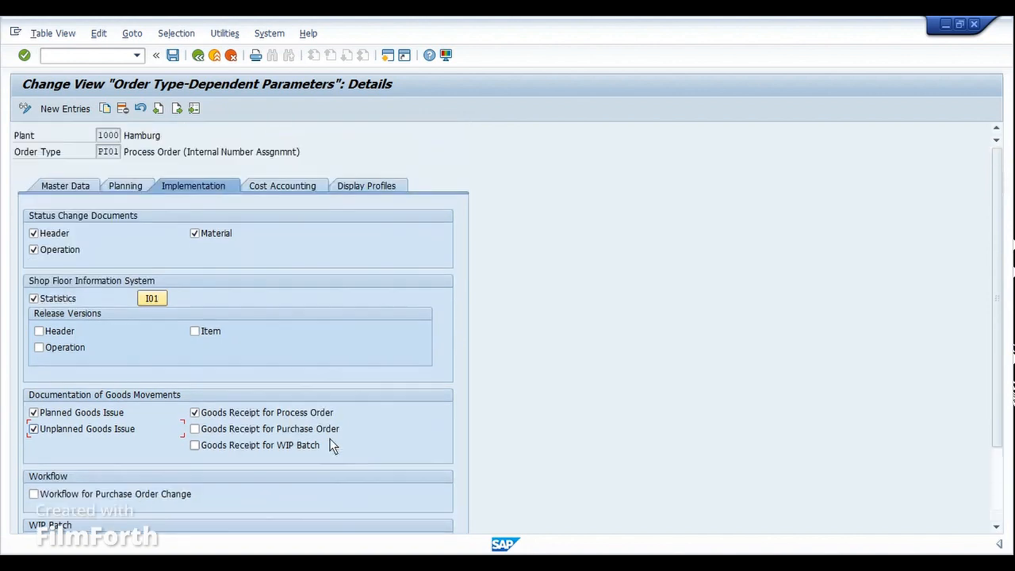
- Show PI01's Cost Accounting settings with costing variants PPP1/PPP2 and results analysis key FERT
click(295, 190)
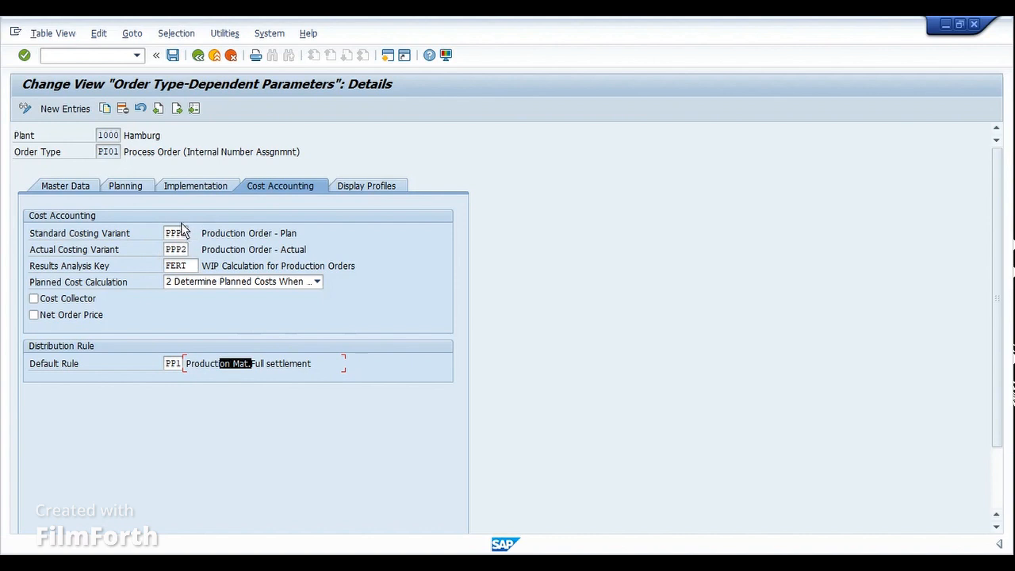
- View Display Profiles, exit PI01 parameters without saving, and select Define Number Ranges for Orders
click(348, 185)
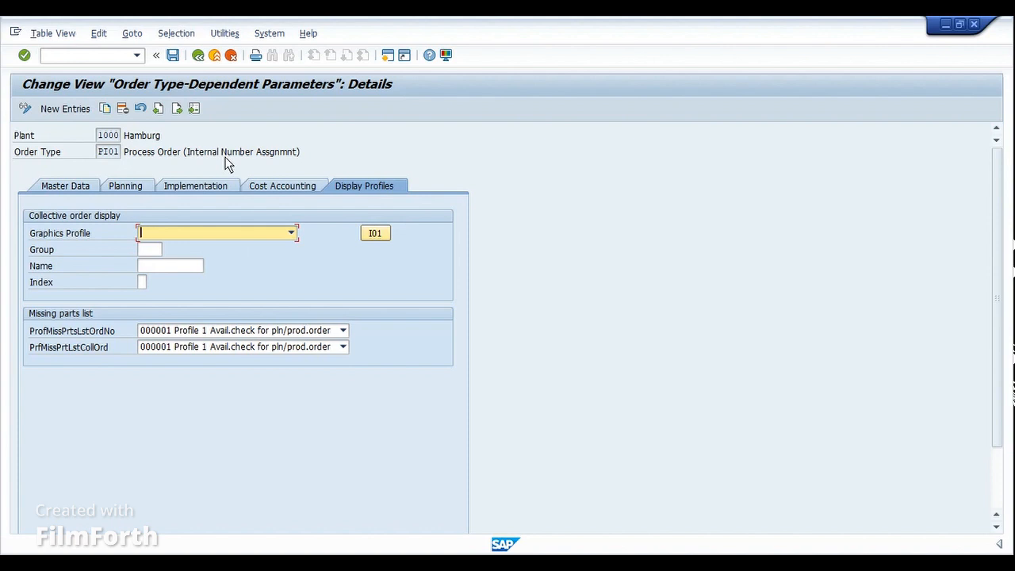
click(197, 55)
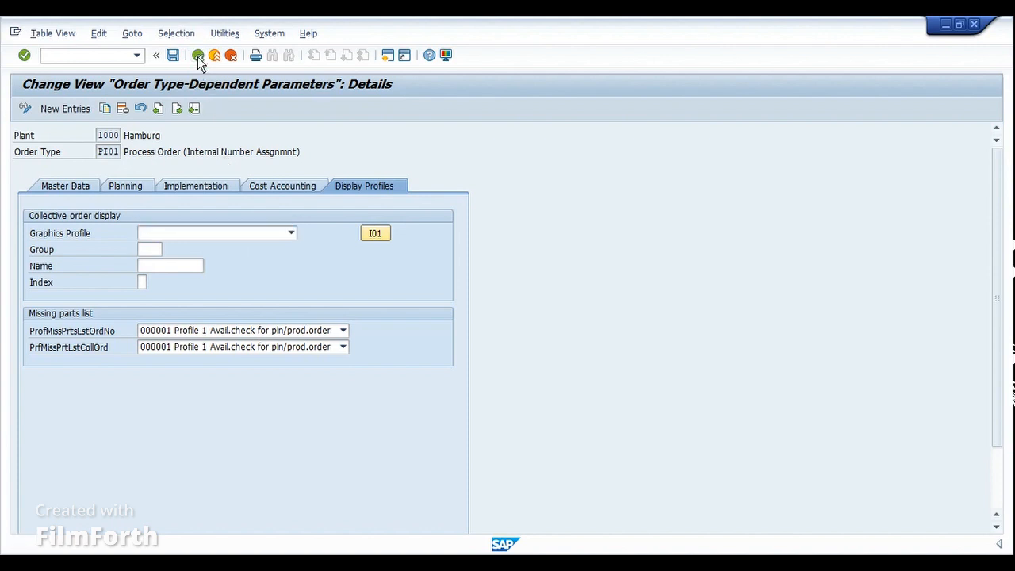
click(197, 56)
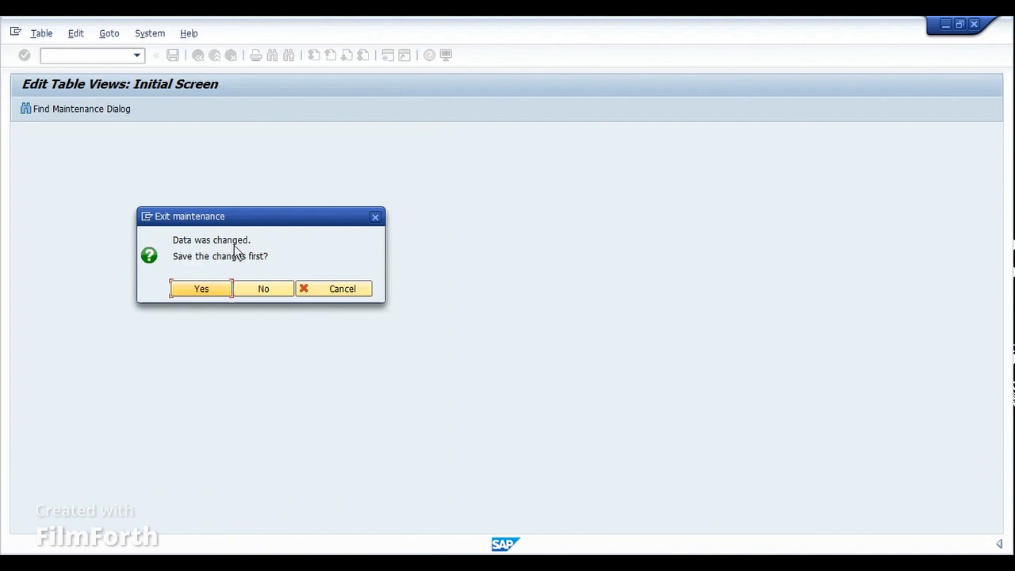
click(241, 290)
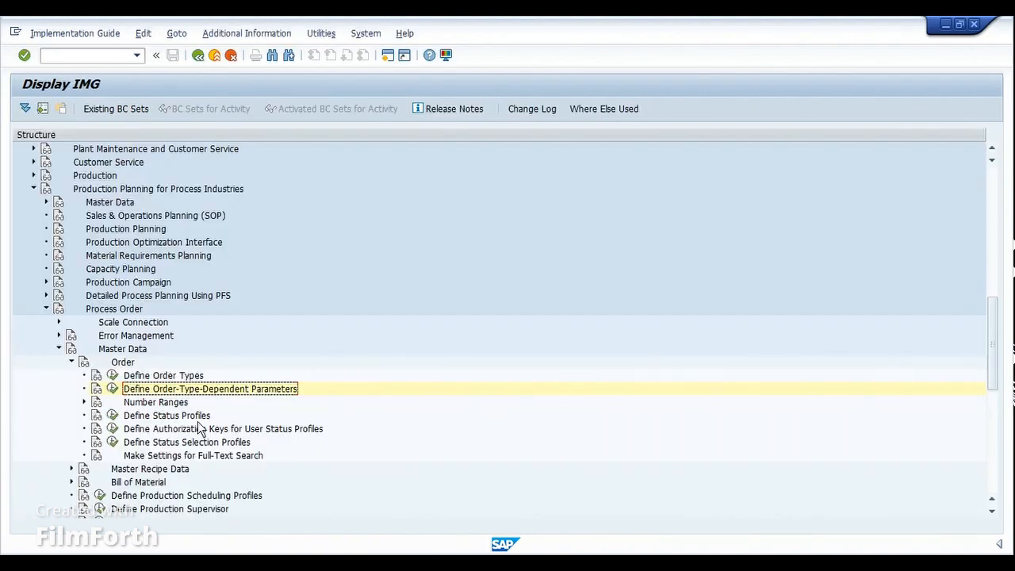
click(84, 403)
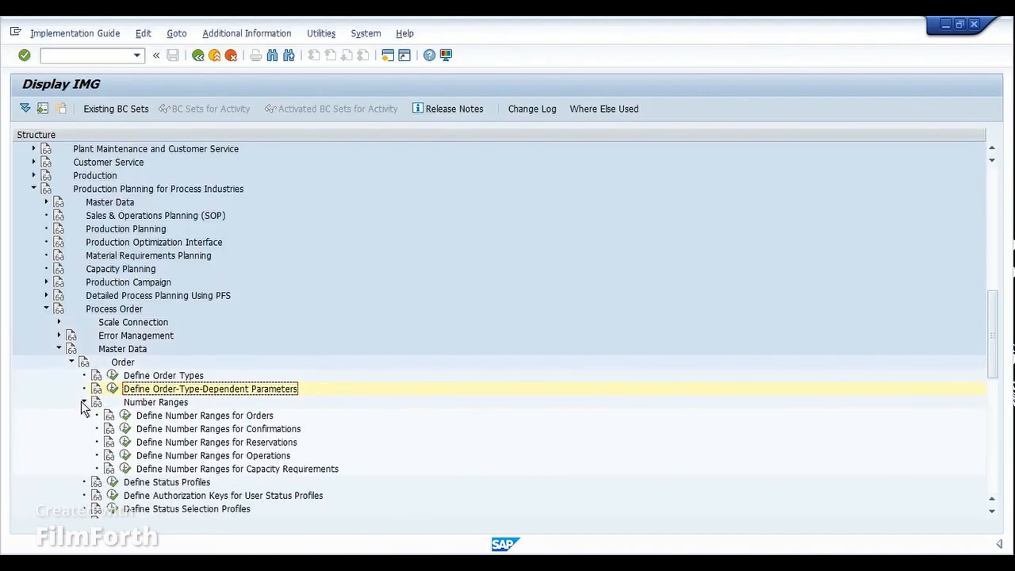
click(167, 416)
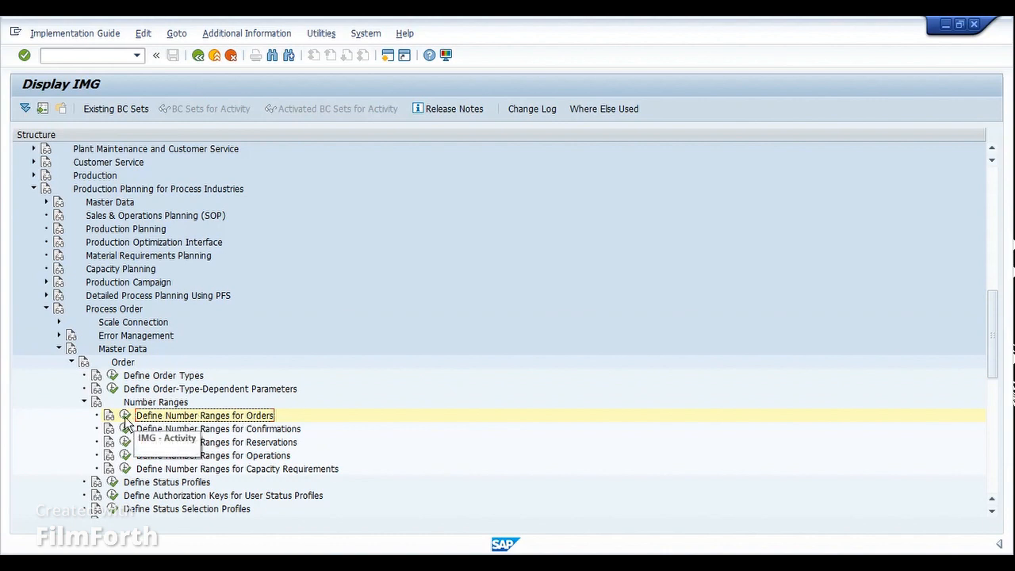
- Open the order number range group overview and review Process Orders 60000001–64999999 and its order types
click(125, 416)
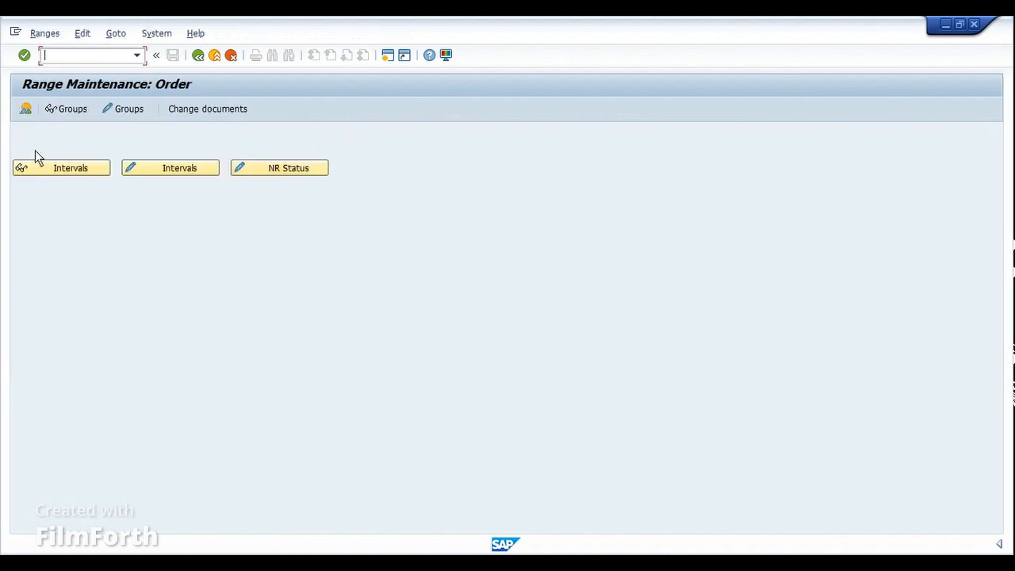
click(26, 111)
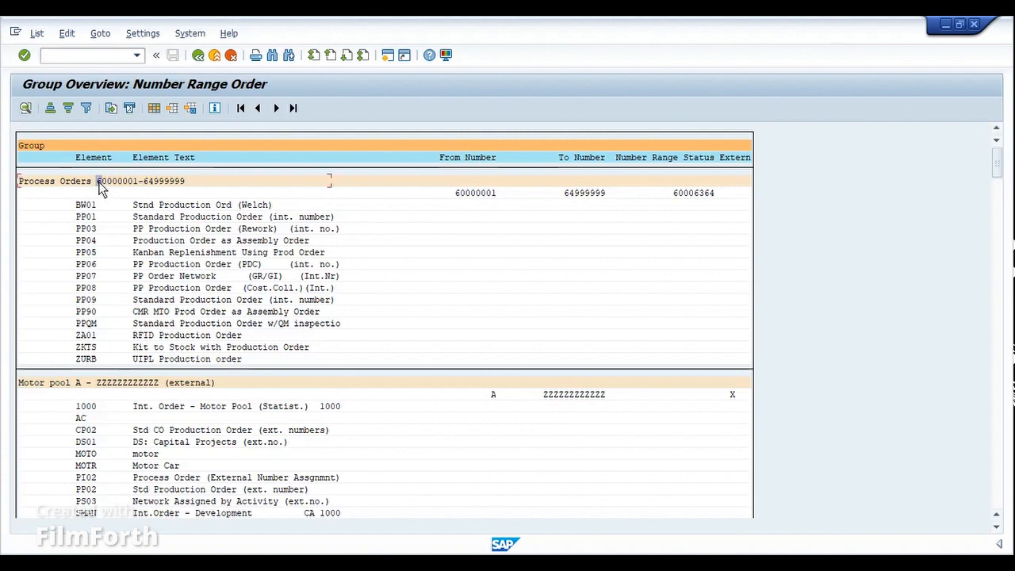
drag(118, 180, 187, 177)
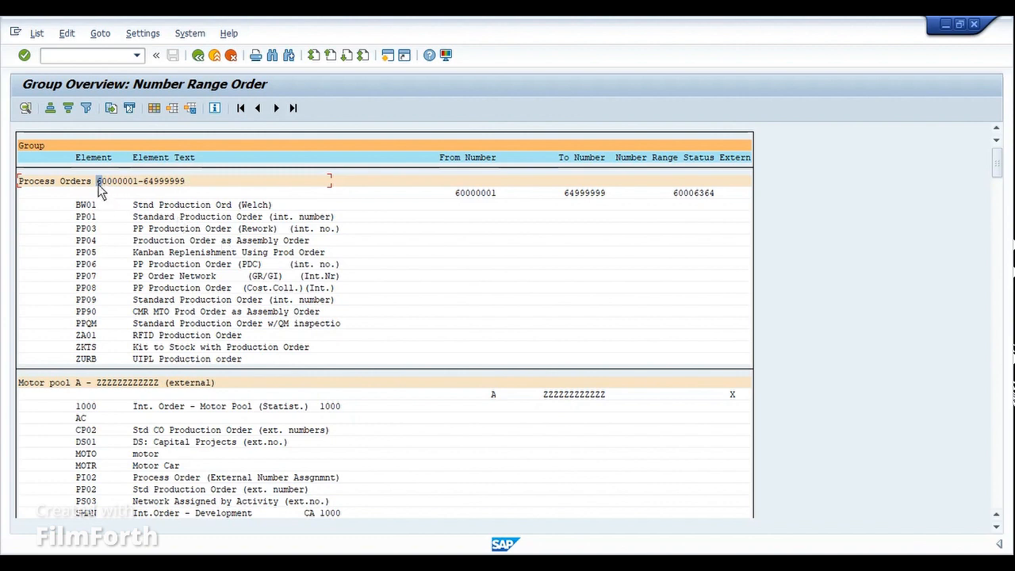
click(137, 184)
drag(146, 183, 186, 180)
drag(80, 208, 97, 364)
- Review the Services group element codes and the current number status 60006364
drag(998, 161, 999, 221)
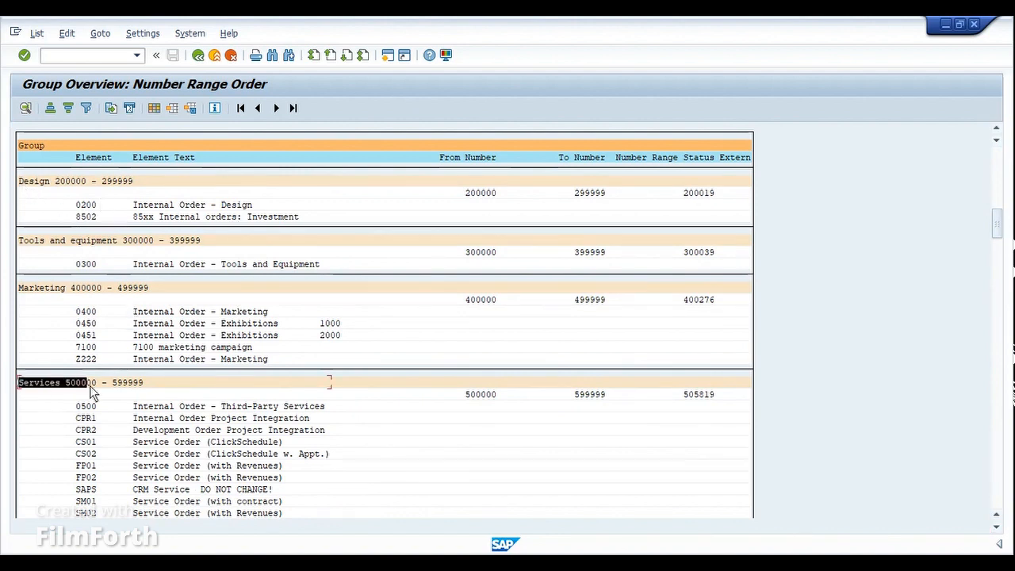
drag(89, 385, 153, 386)
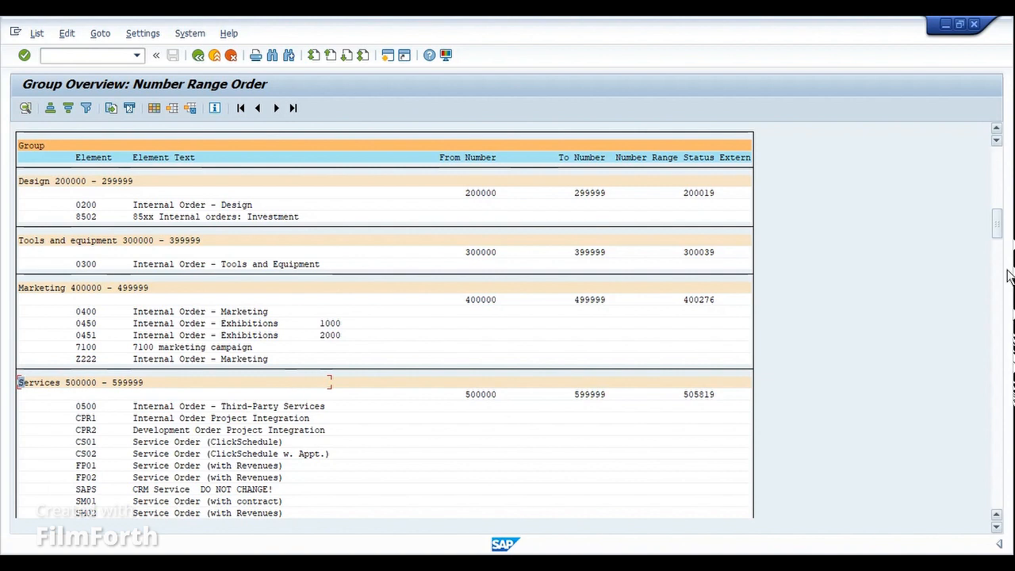
scroll(586, 322, down, 2)
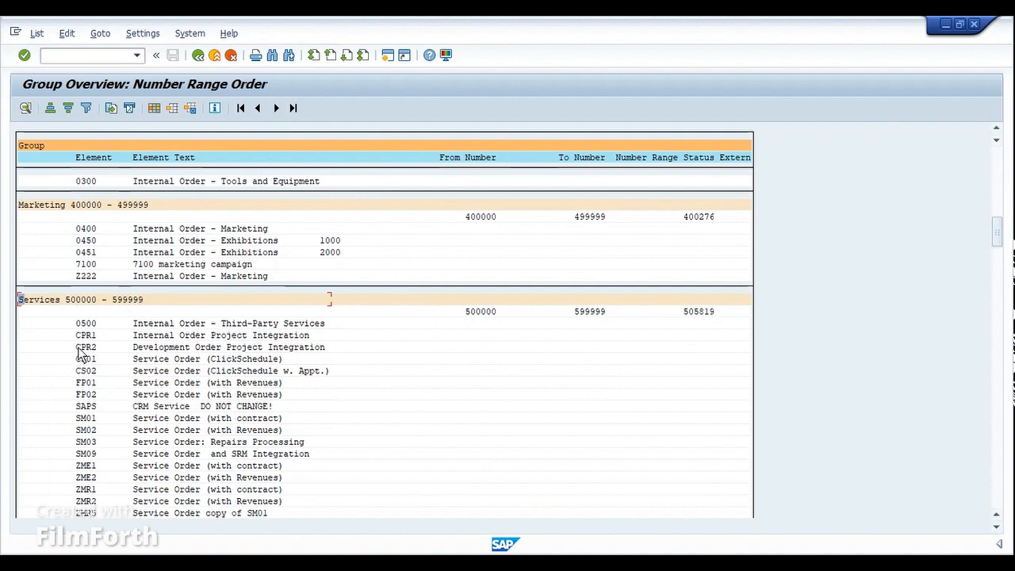
drag(76, 321, 99, 517)
key(ctrl+c)
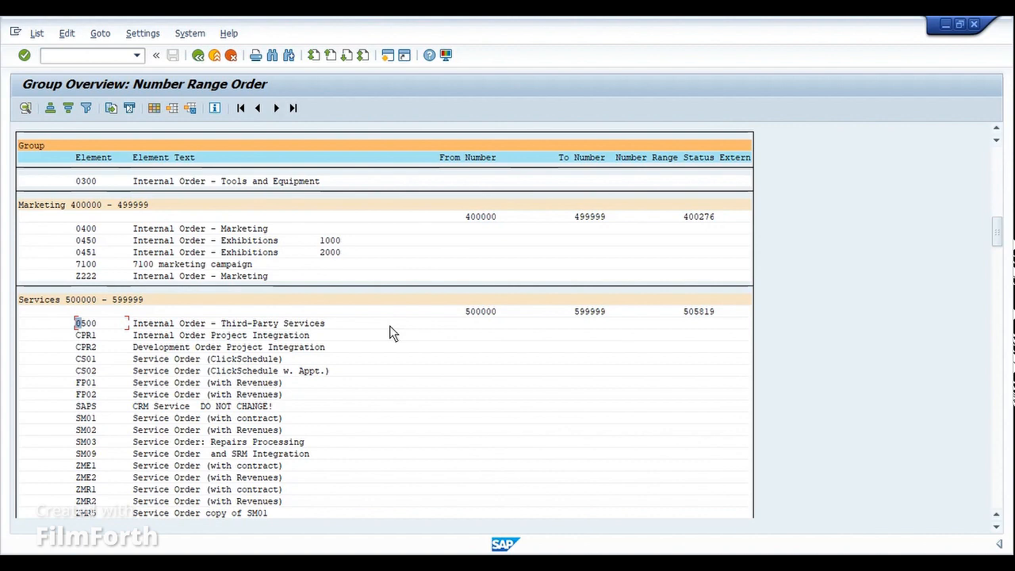
drag(997, 231, 1003, 161)
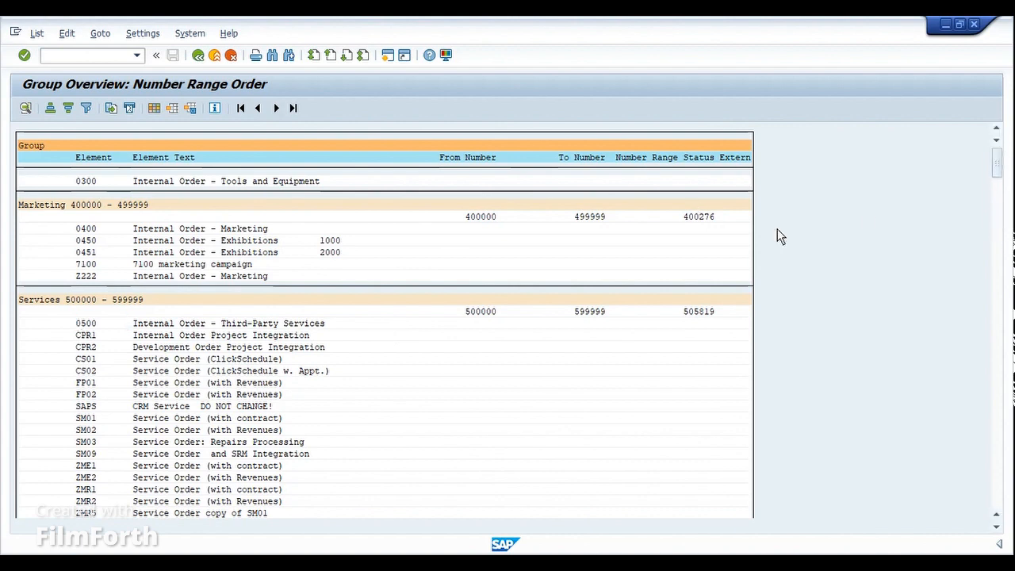
click(676, 193)
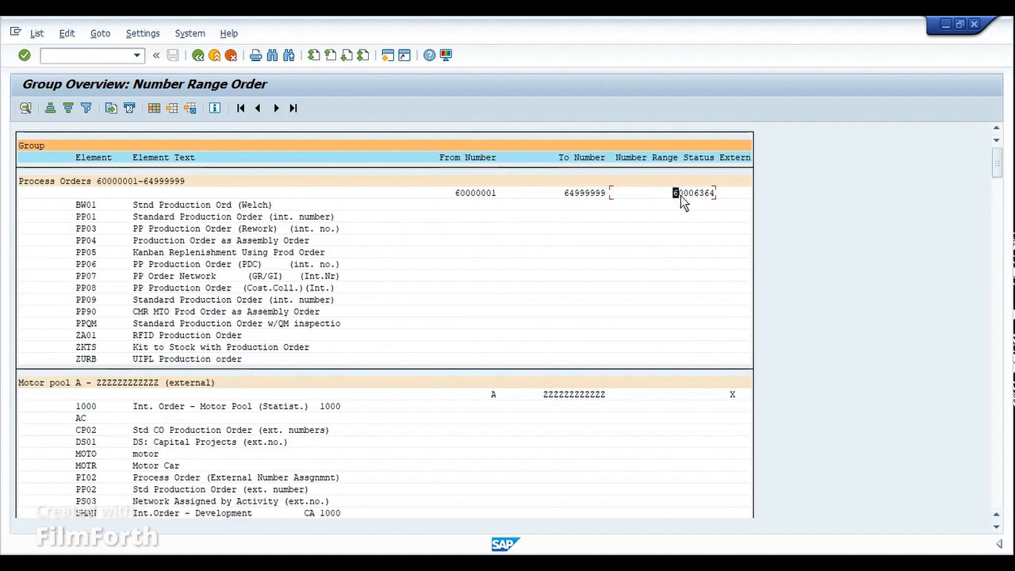
key(ctrl+c)
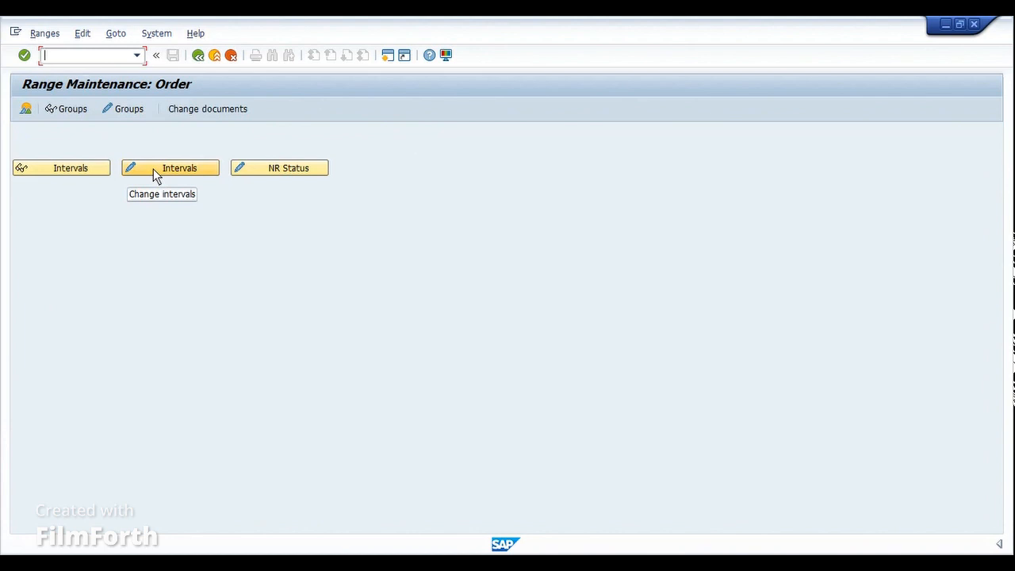
click(153, 169)
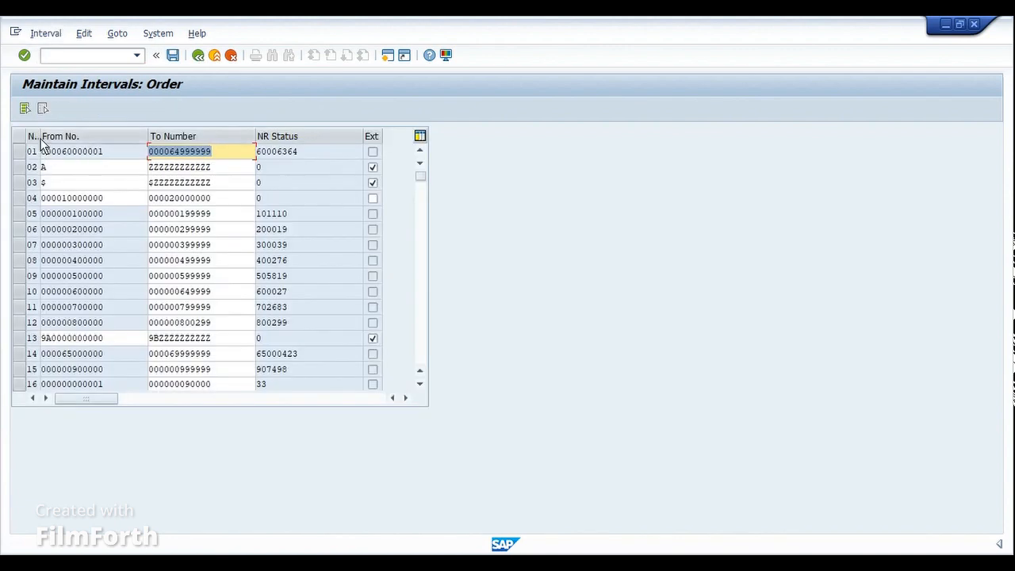
drag(40, 141, 61, 141)
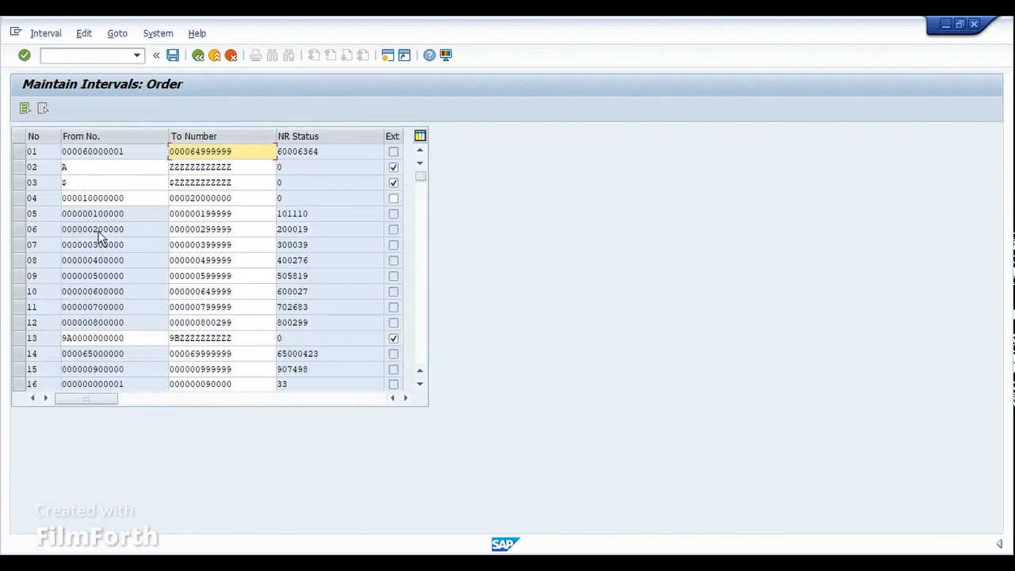
click(46, 156)
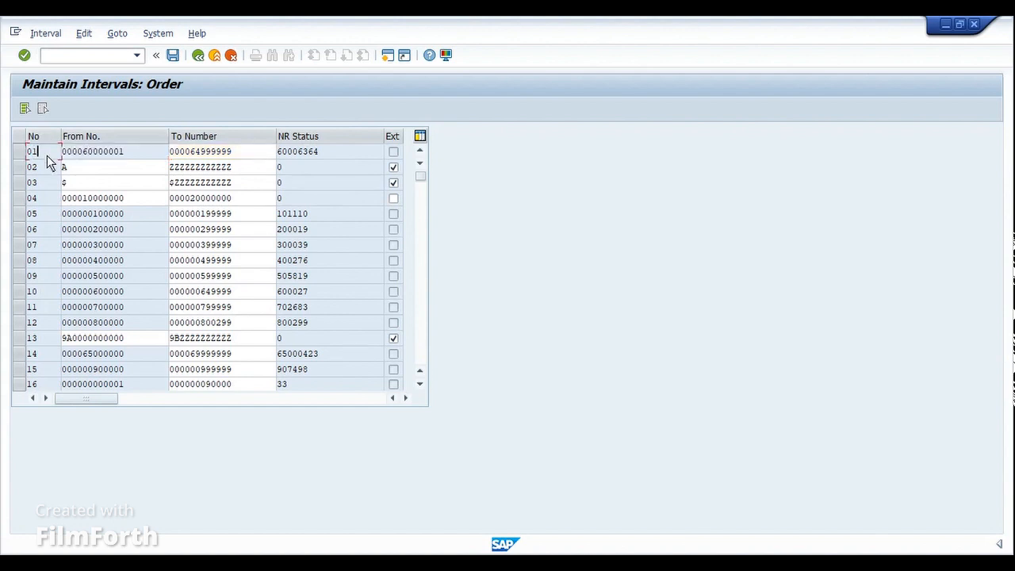
click(43, 212)
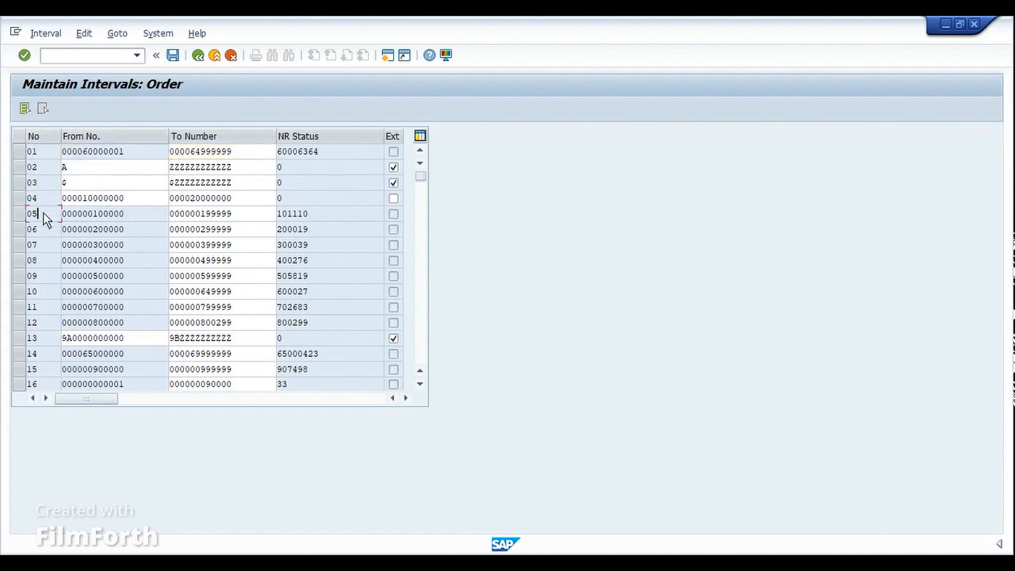
click(21, 153)
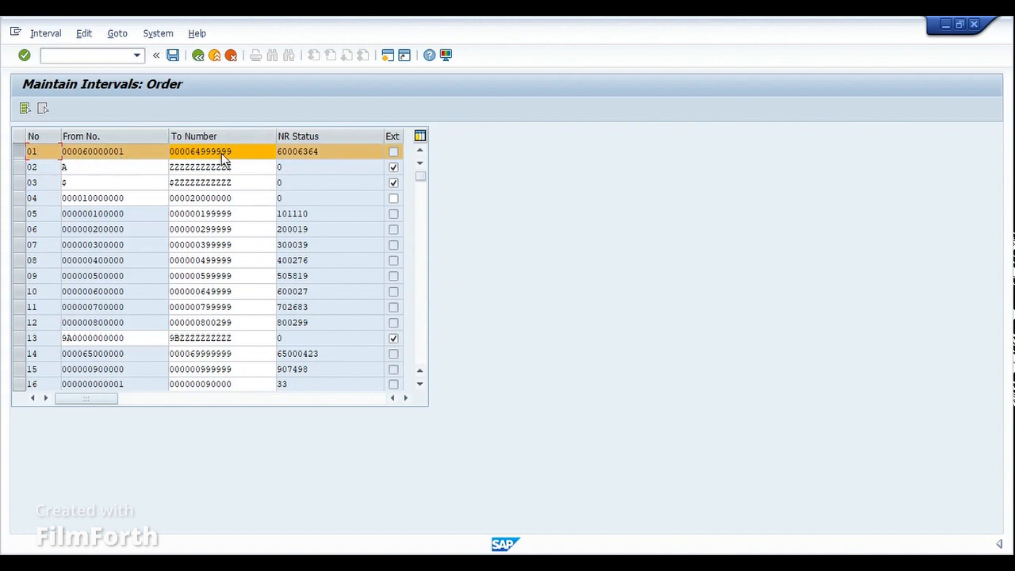
click(198, 57)
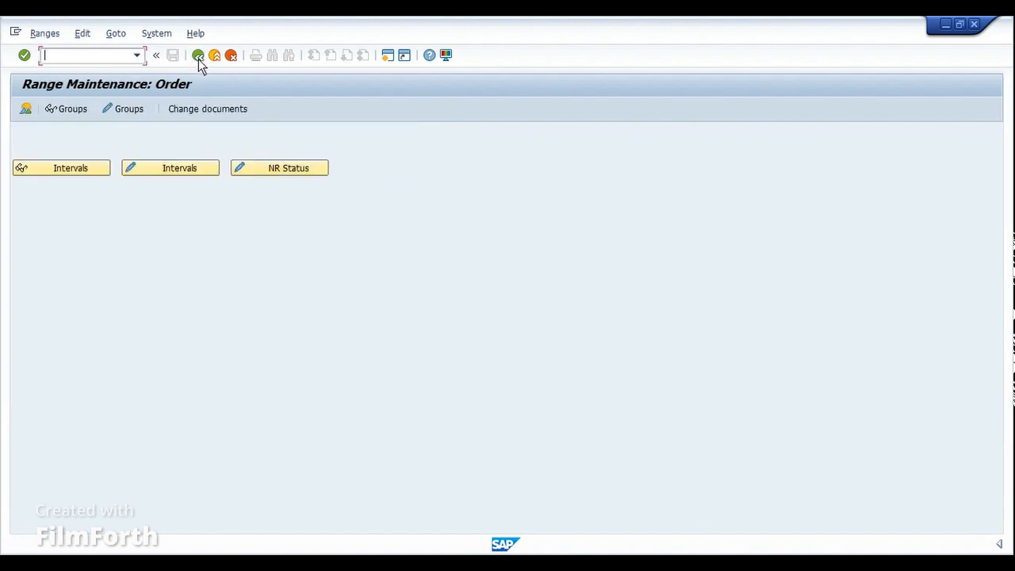
click(68, 111)
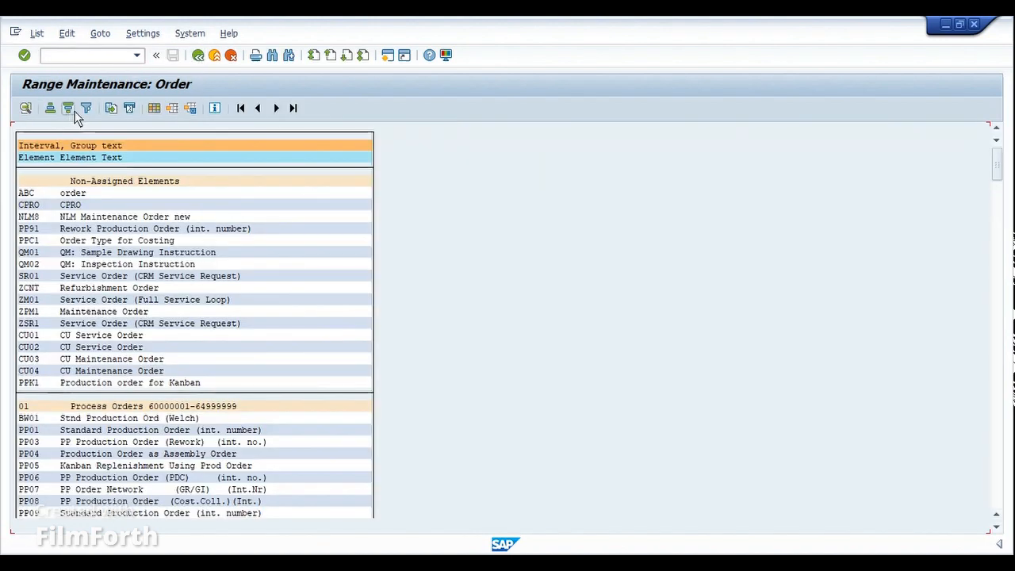
click(23, 407)
drag(51, 405, 241, 403)
click(241, 403)
drag(999, 170, 1000, 191)
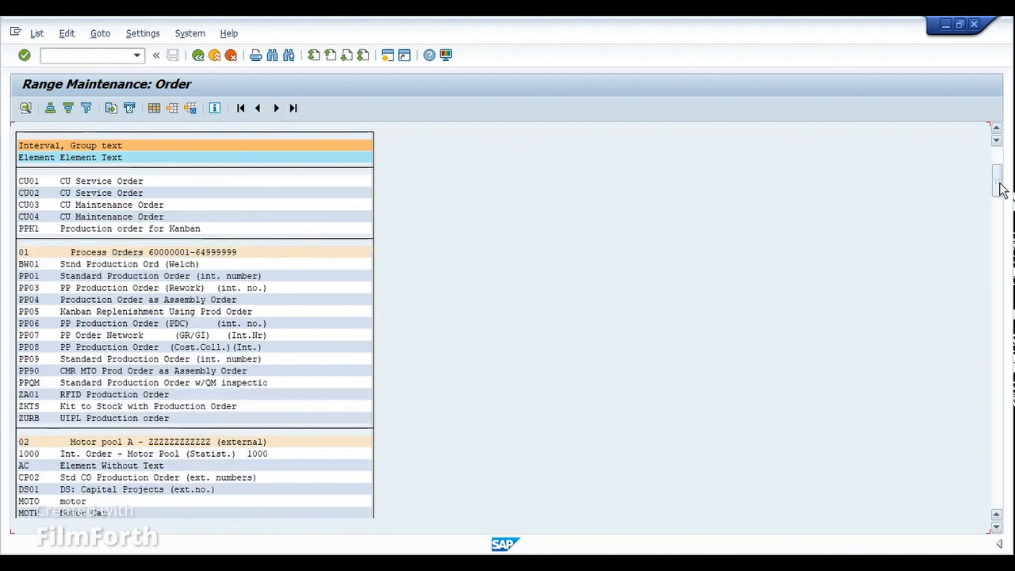
click(23, 254)
drag(70, 252, 237, 257)
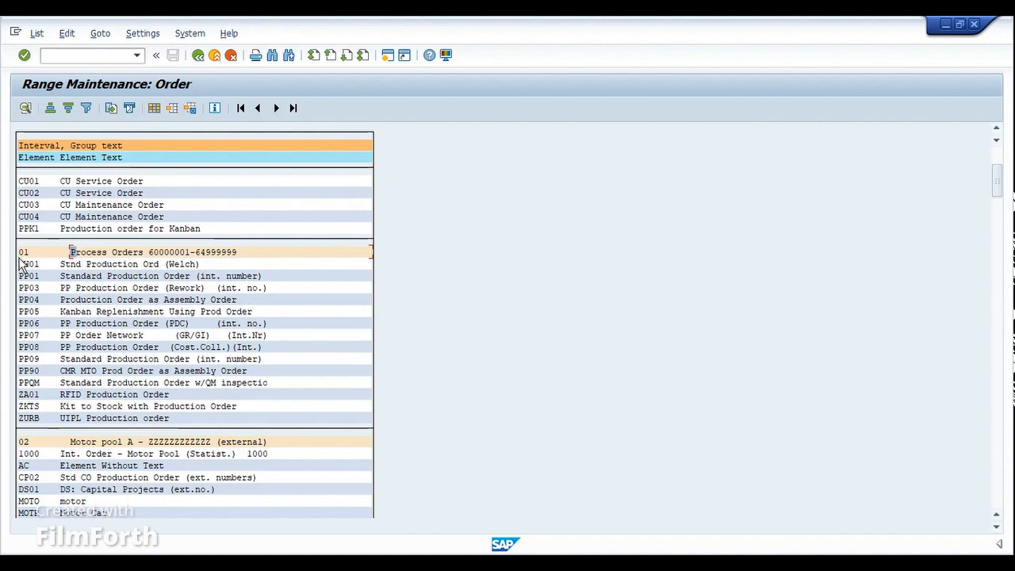
drag(17, 251, 30, 254)
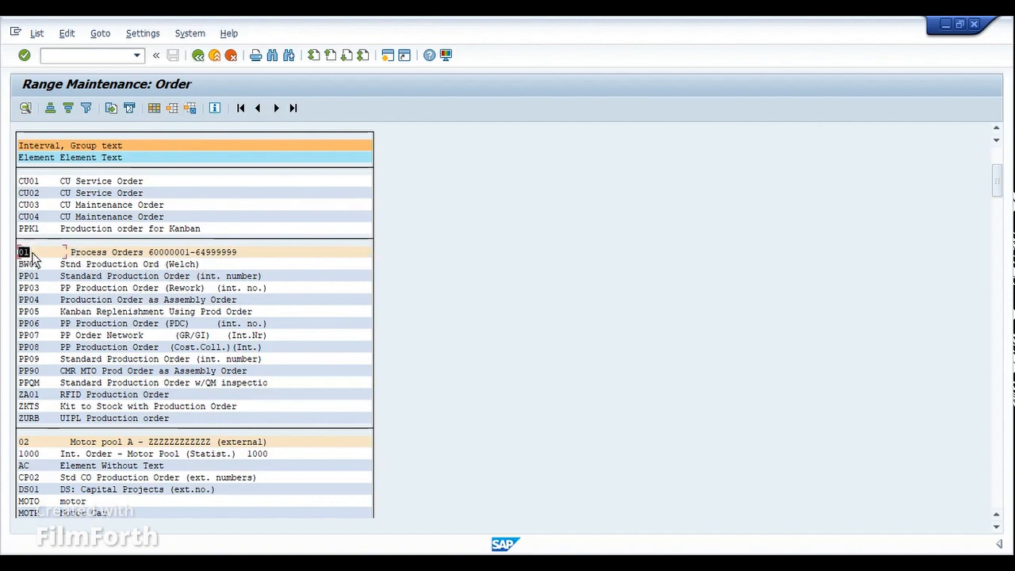
click(198, 56)
- Check interval row 01, return, and display number range groups with order types BW01–PP09
click(135, 174)
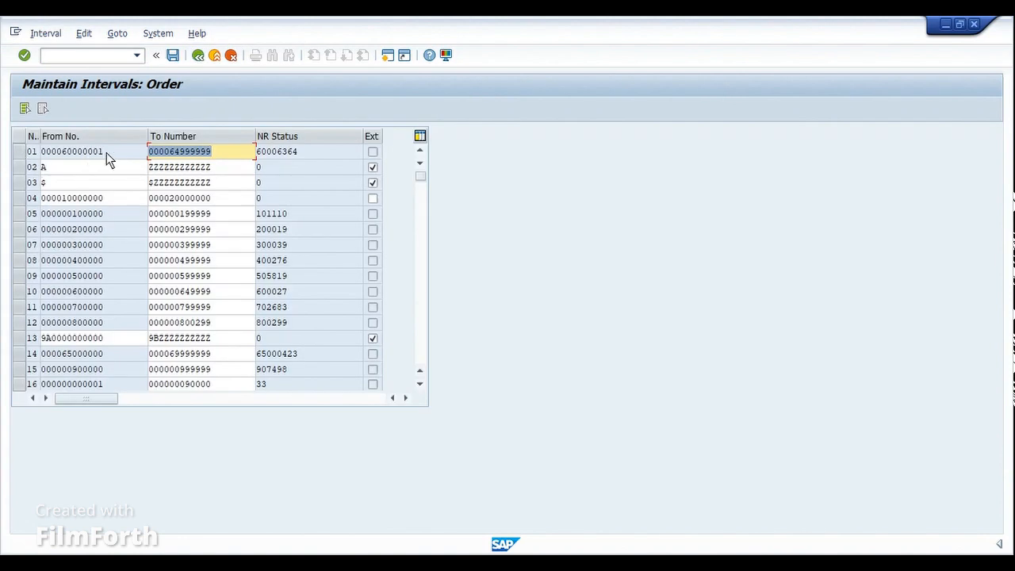
click(21, 152)
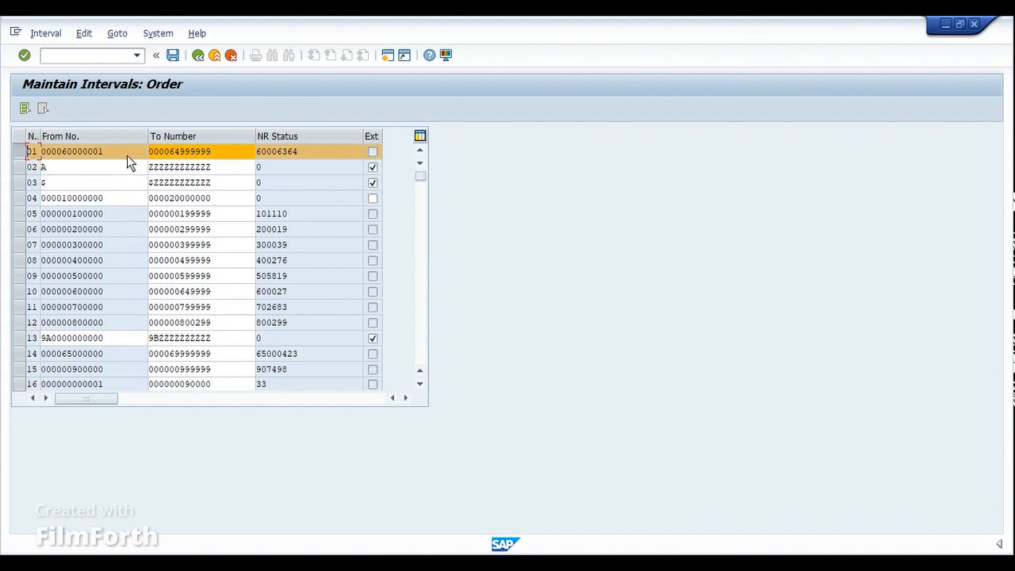
click(195, 59)
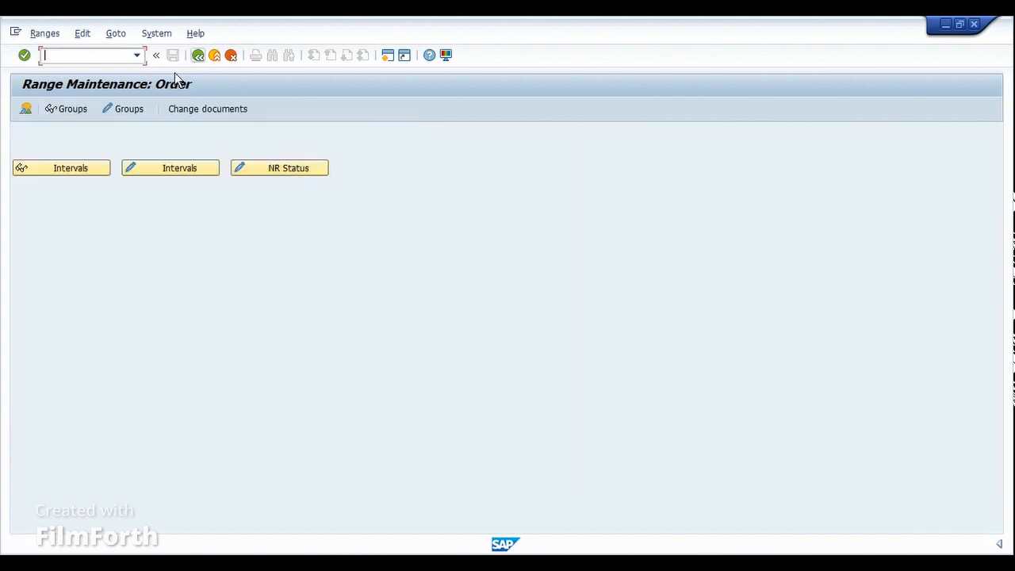
click(72, 110)
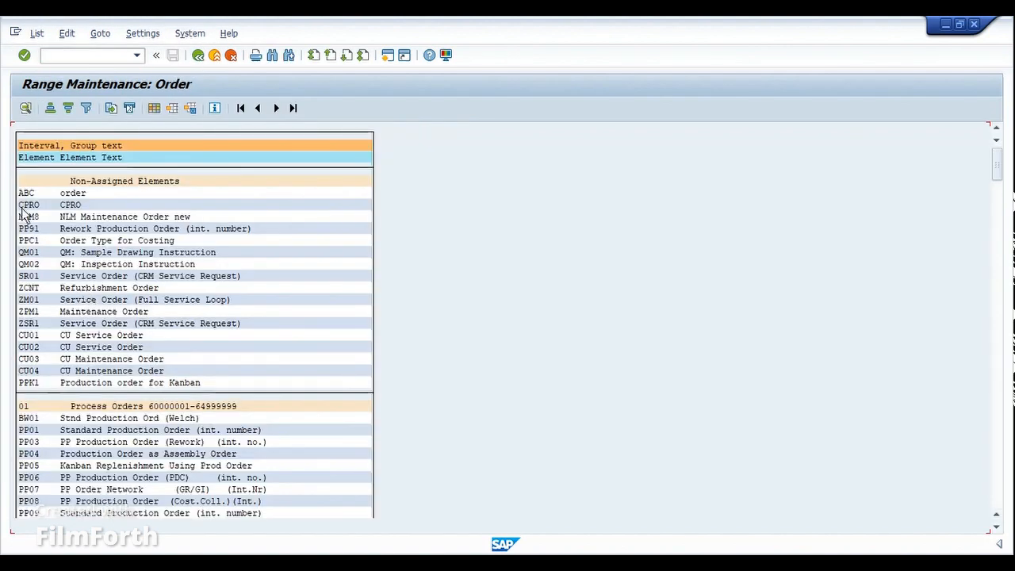
drag(20, 417, 45, 510)
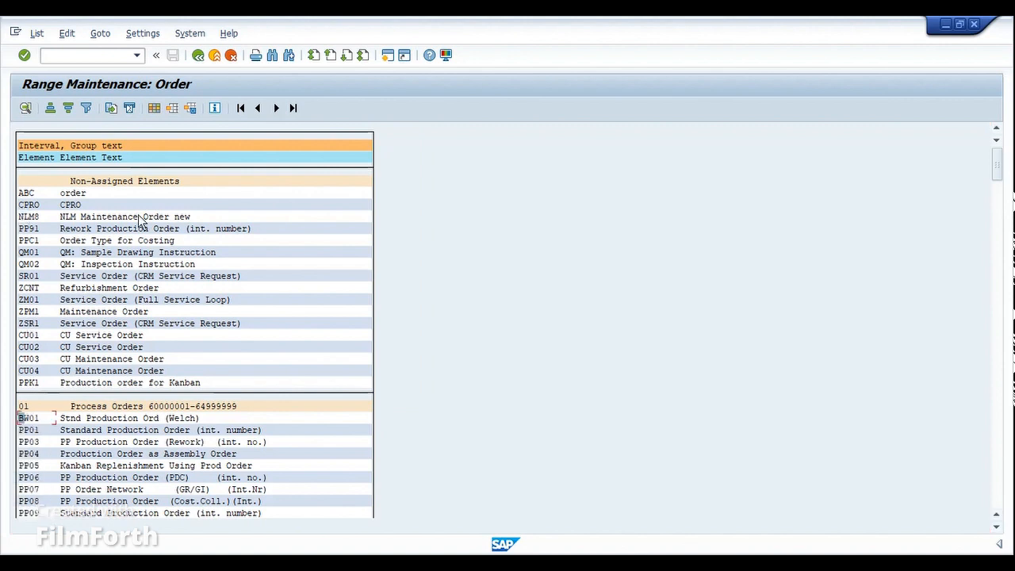
- Return to the IMG tree and collapse the Order and Master Data branches
click(198, 56)
click(199, 57)
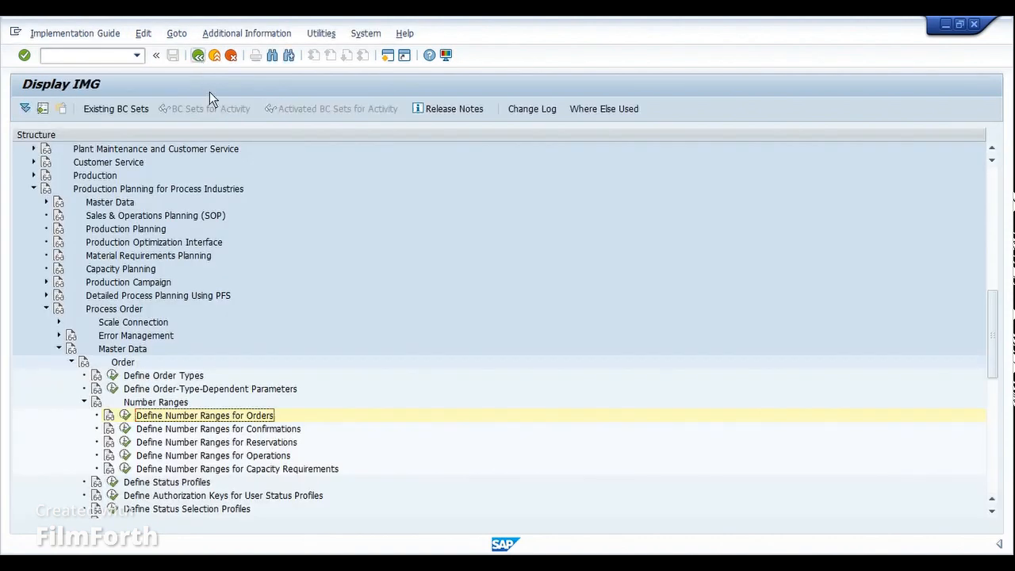
scroll(365, 310, down, 2)
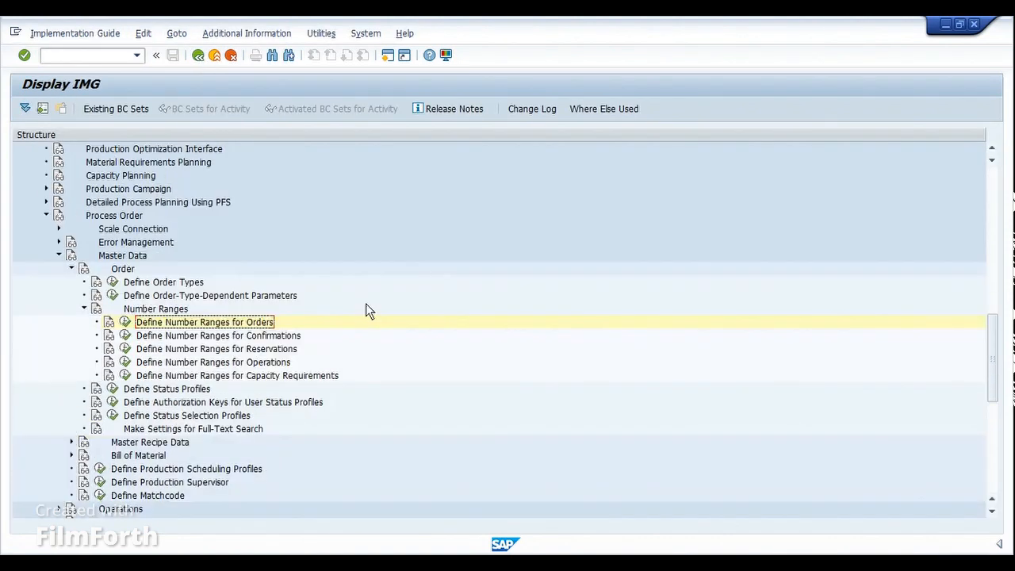
scroll(367, 317, down, 1)
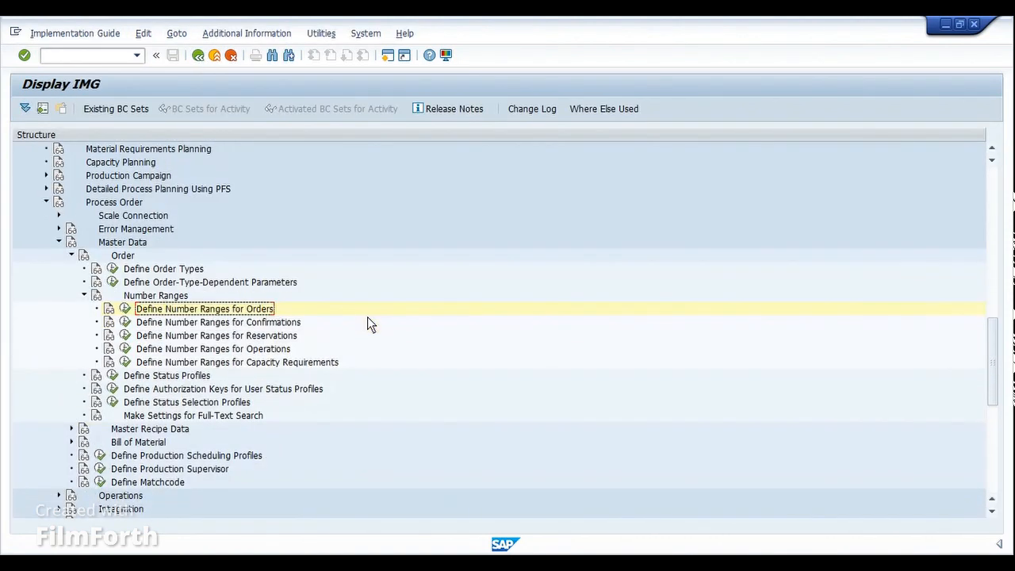
scroll(371, 325, down, 1)
scroll(370, 327, down, 1)
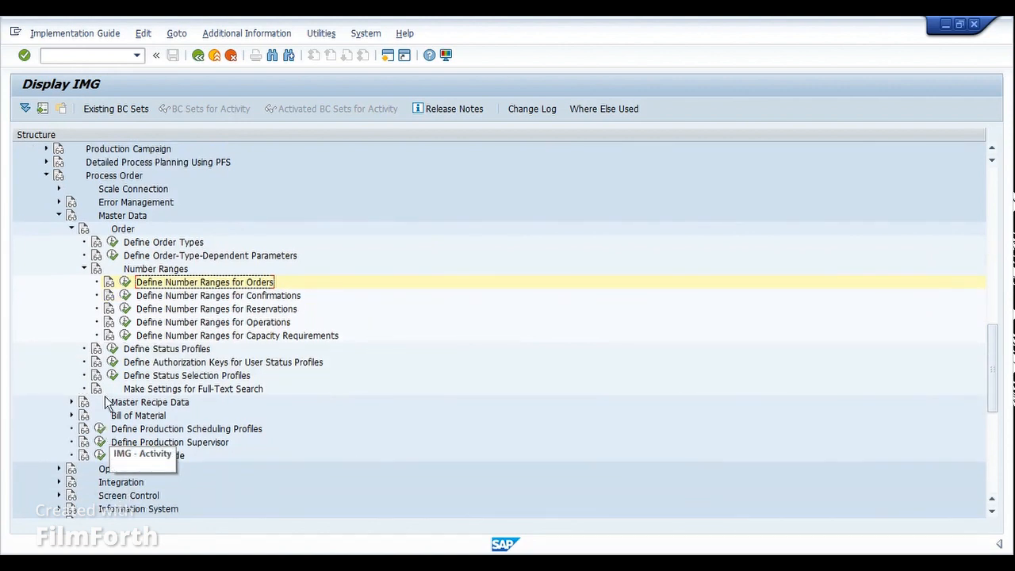
click(72, 229)
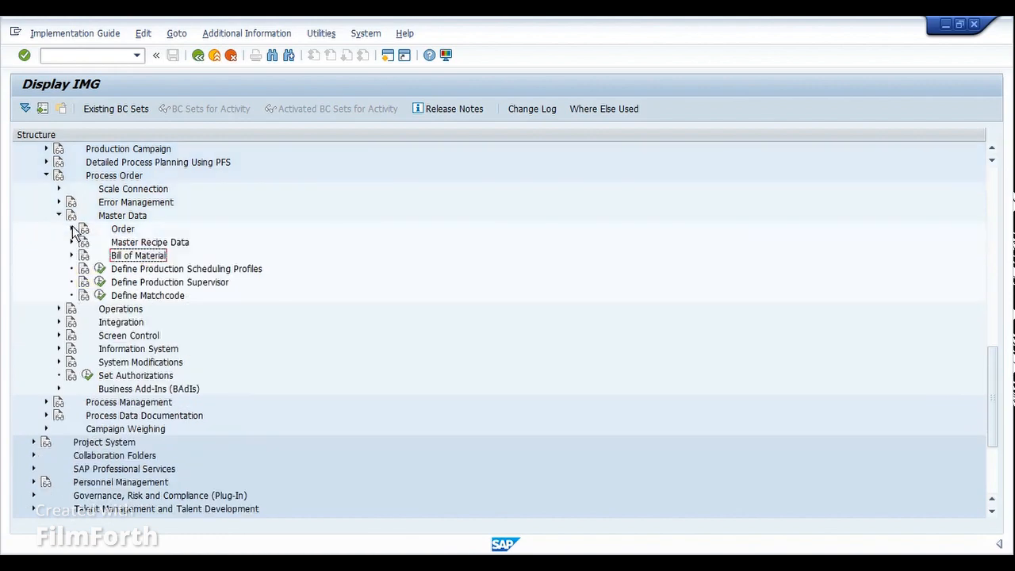
click(58, 215)
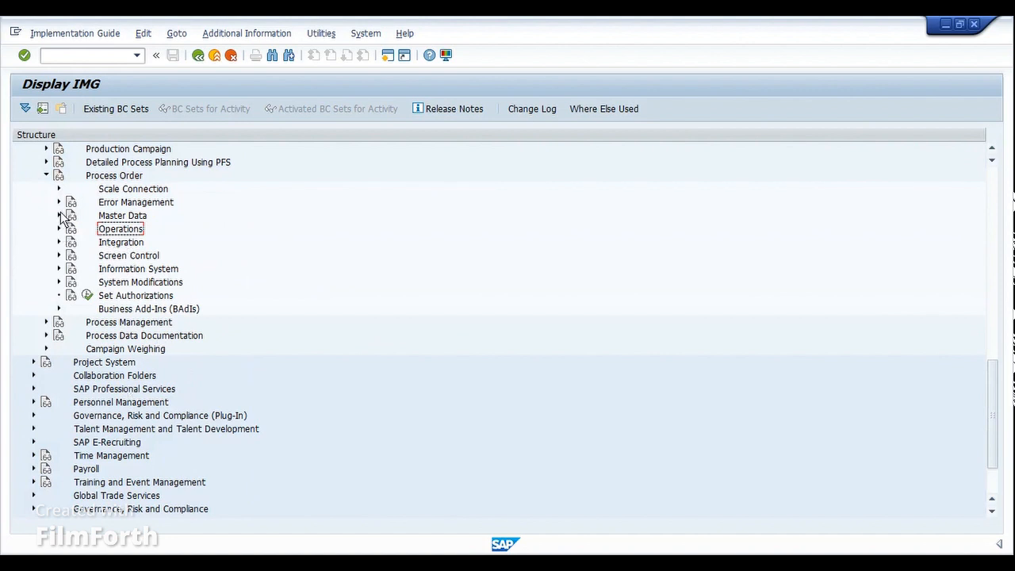
- Expand Process Order > Master Data and run Define Production Scheduling Profiles
click(46, 181)
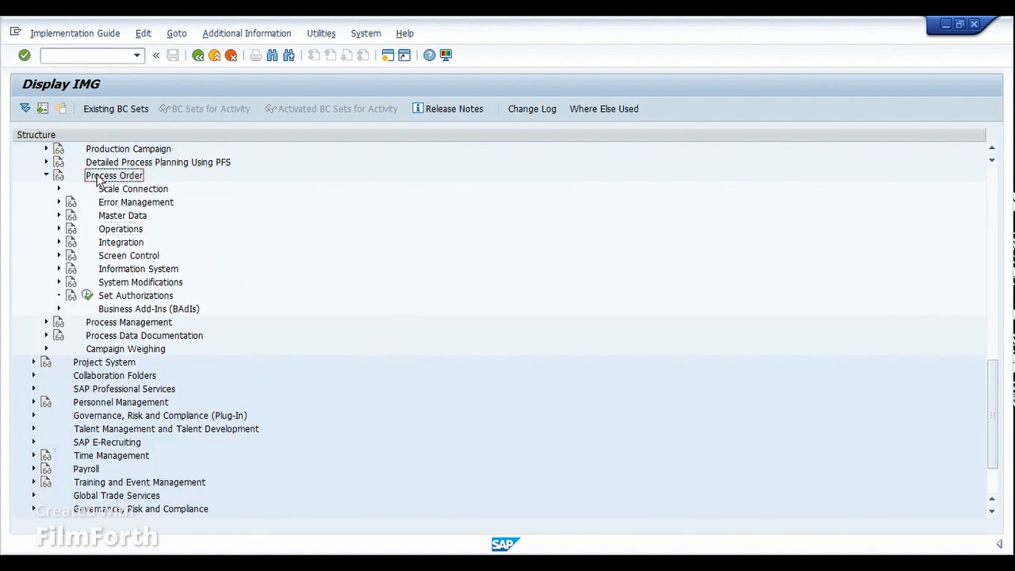
click(121, 216)
click(59, 216)
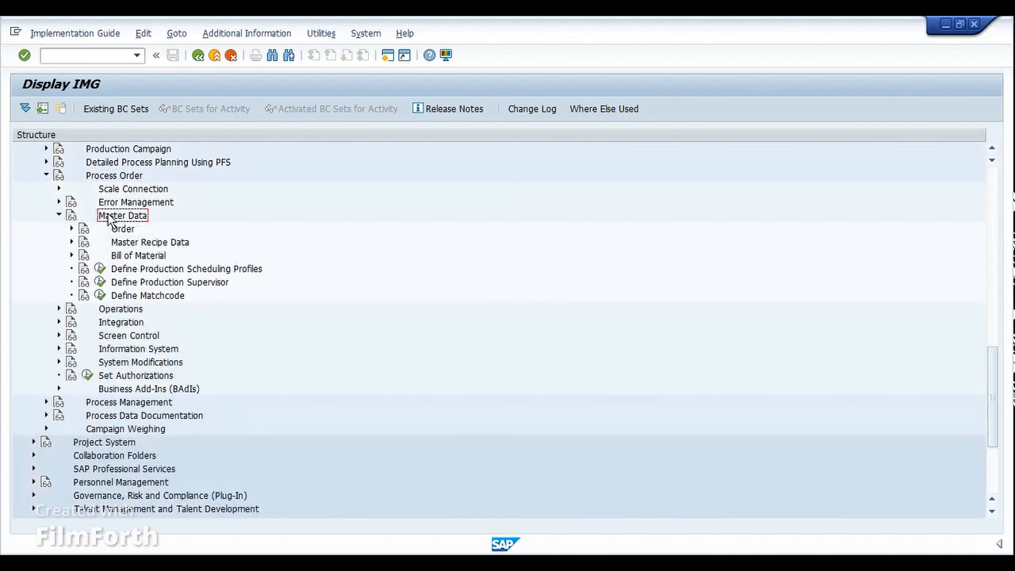
click(119, 270)
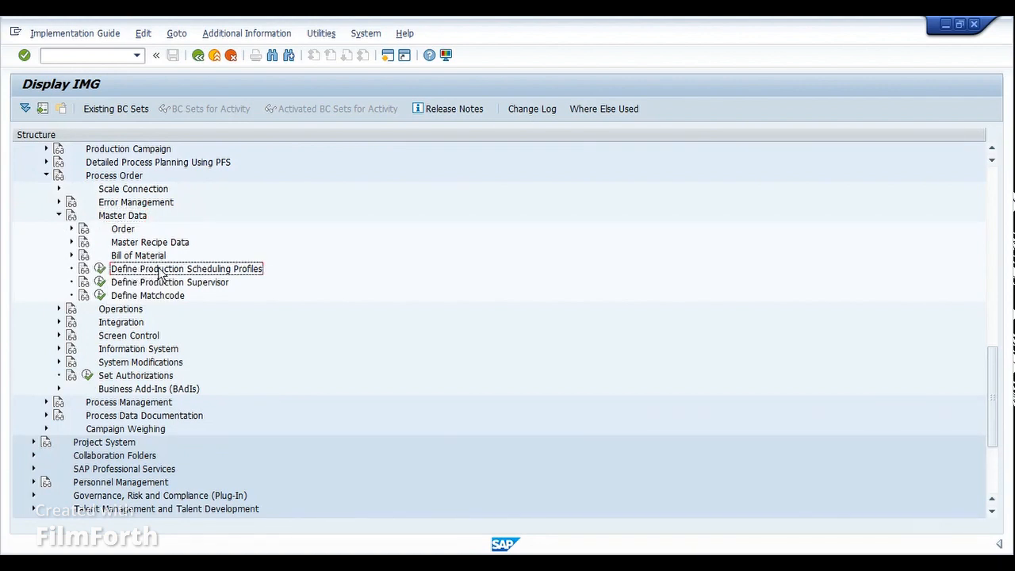
click(99, 271)
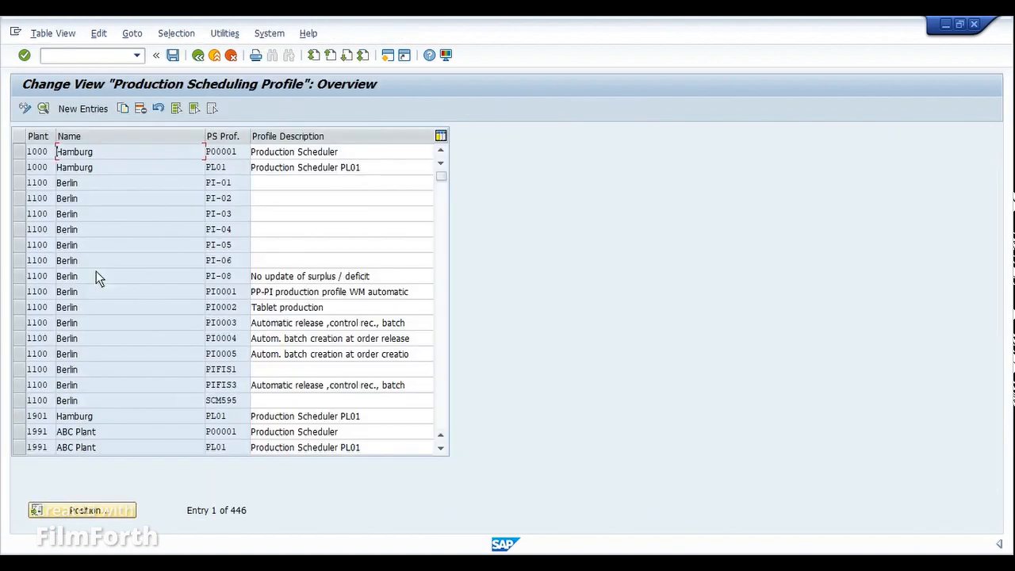
- Select the 1000 Hamburg / P00001 row and open its detail view
click(18, 151)
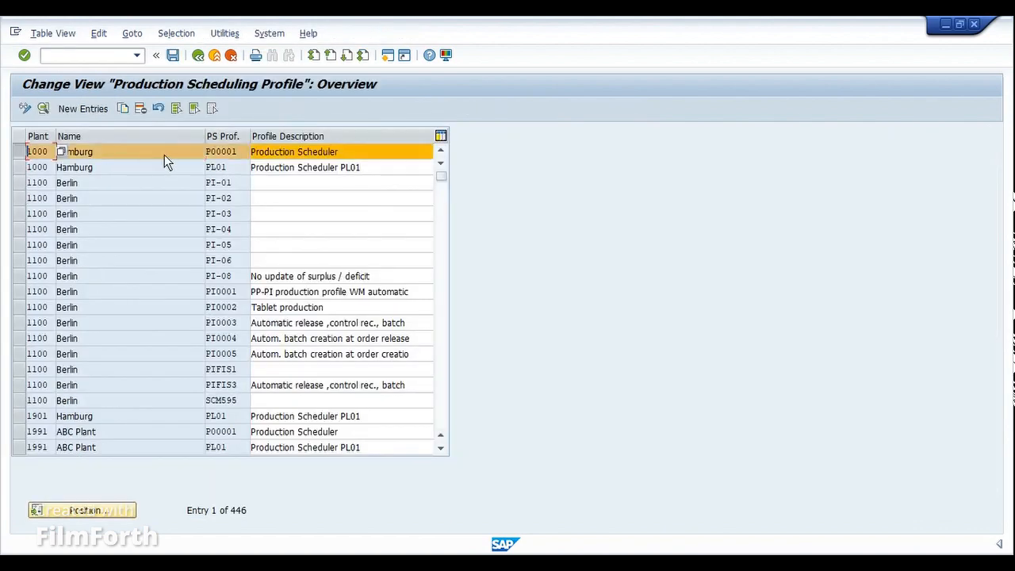
click(43, 107)
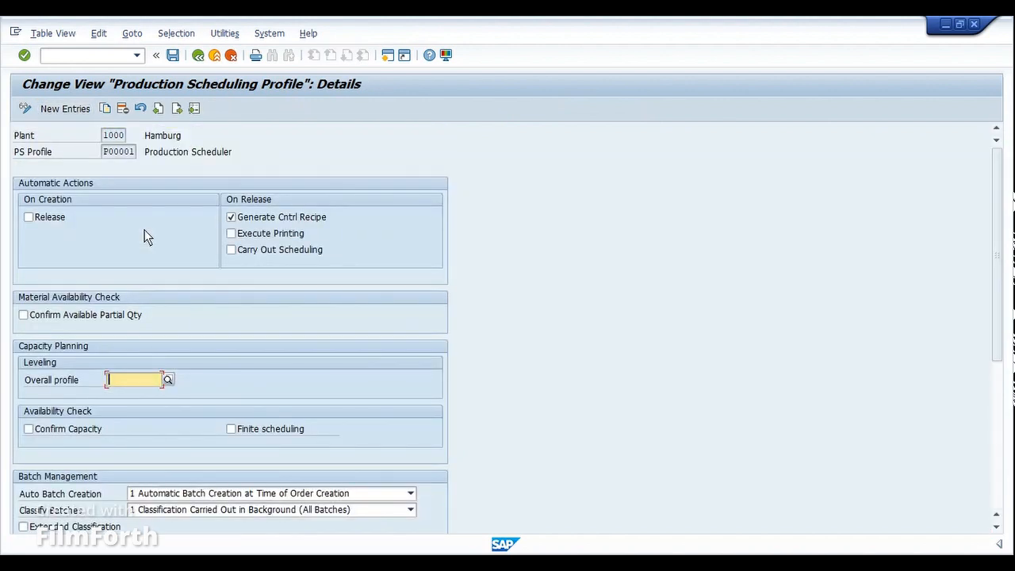
click(103, 151)
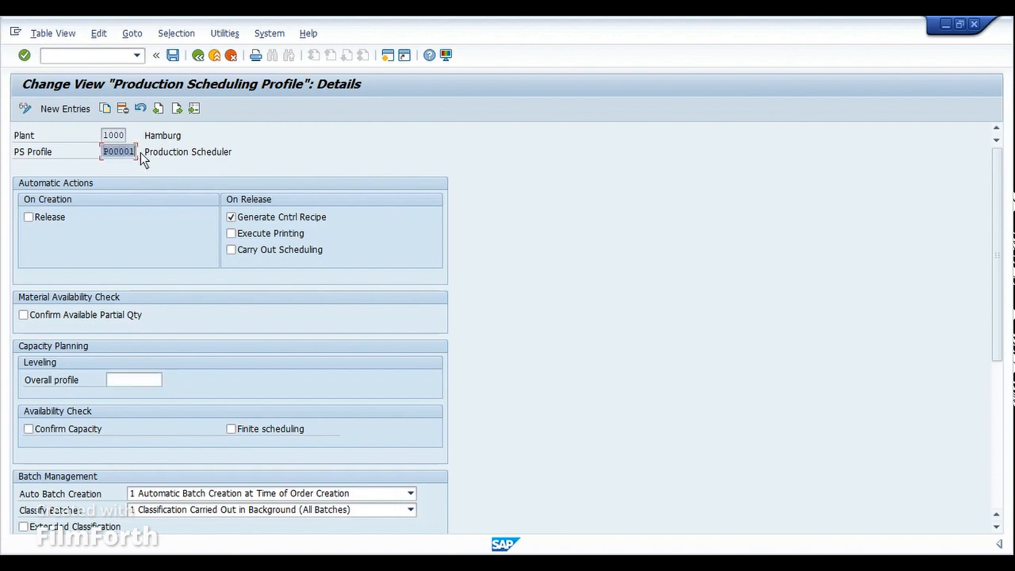
click(140, 152)
drag(115, 157, 136, 155)
click(136, 155)
click(53, 217)
click(30, 218)
click(270, 238)
click(282, 256)
- Tick Confirm Available Partial Qty, check the Overall profile field, and view Auto Batch Creation options
scroll(206, 317, down, 3)
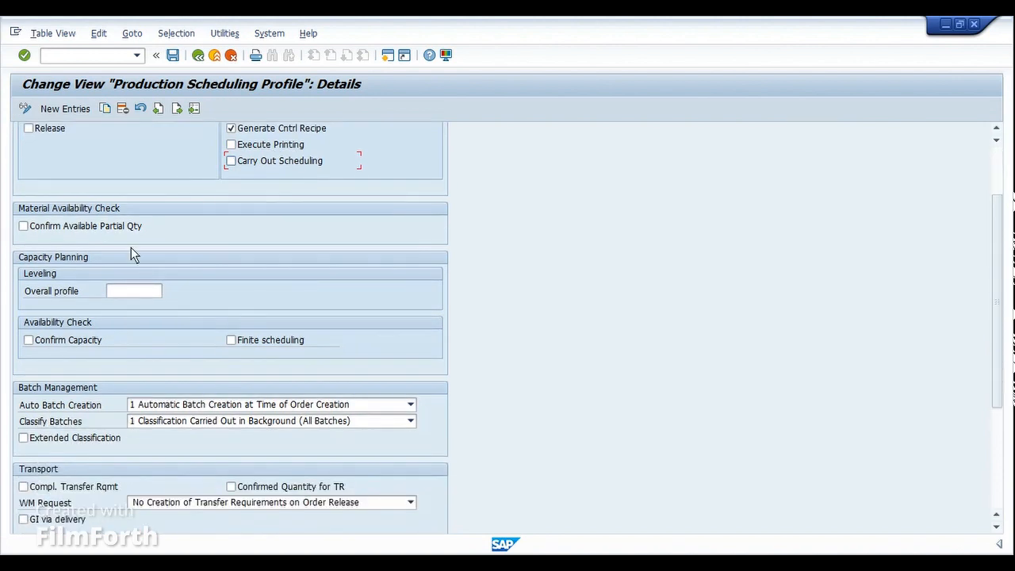
click(53, 229)
scroll(53, 236, up, 1)
click(135, 317)
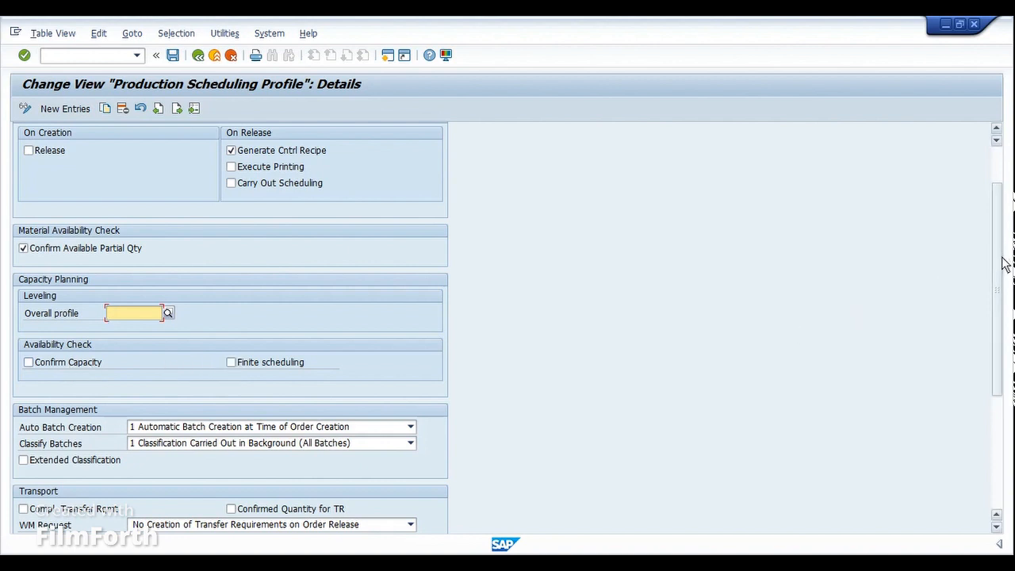
drag(1000, 263, 991, 348)
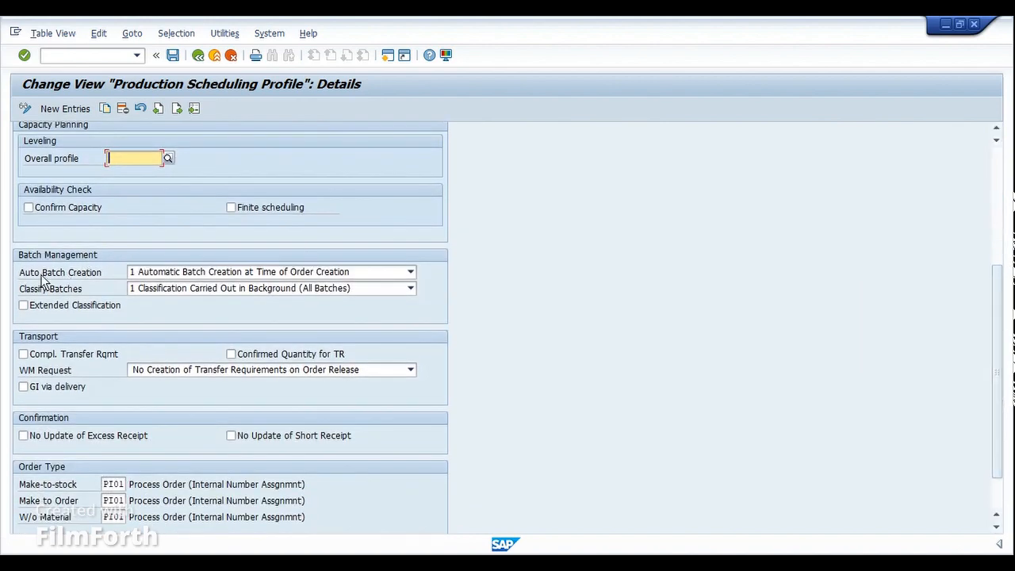
click(180, 274)
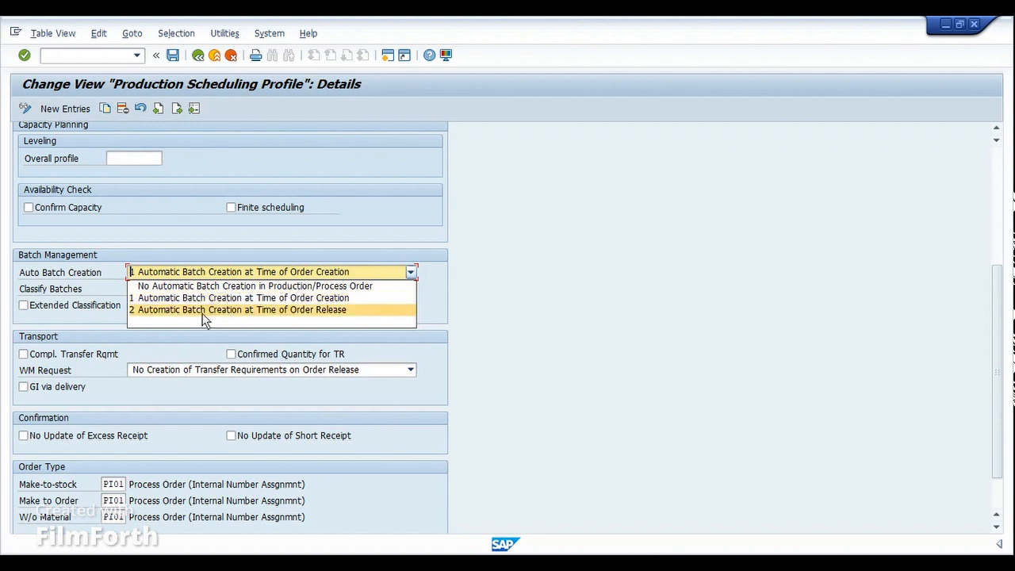
- Leave Auto Batch Creation at order creation and Classify Batches at background for all batches
click(91, 291)
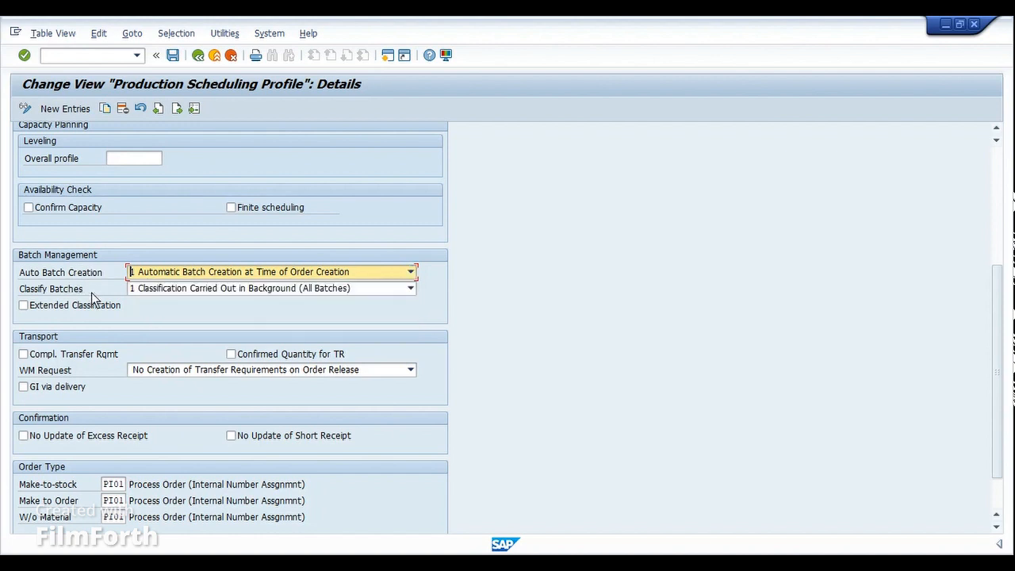
click(200, 288)
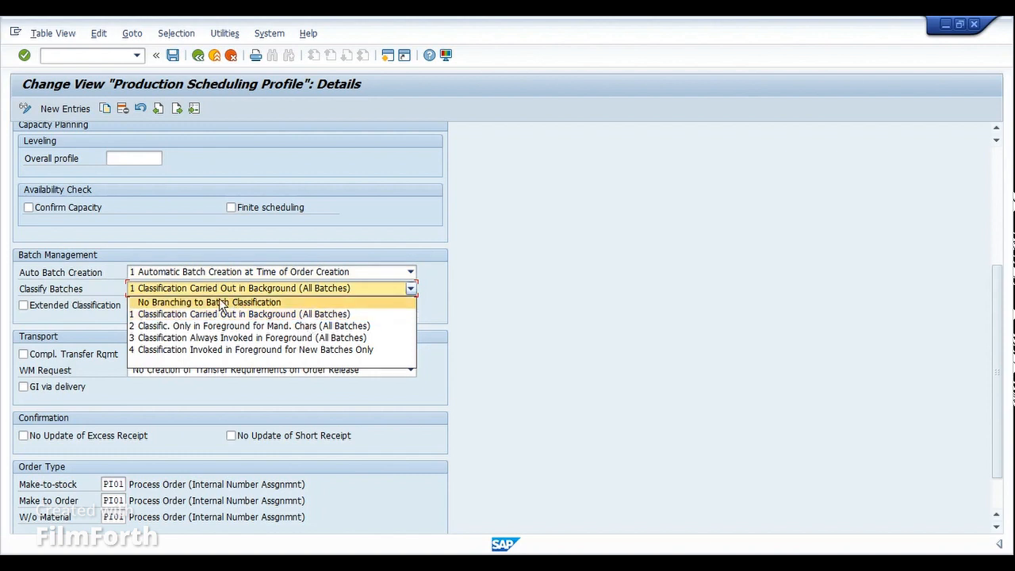
click(71, 290)
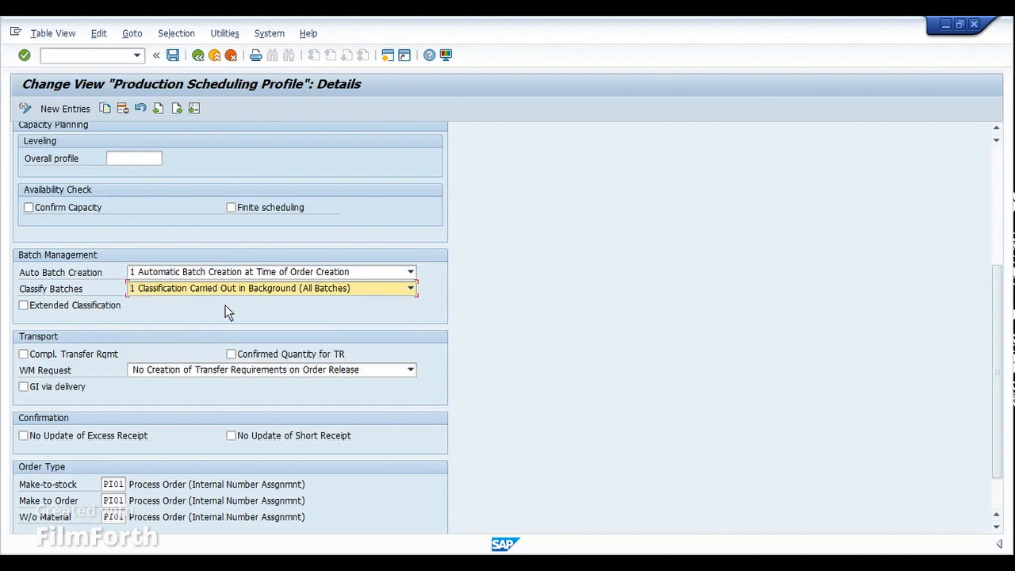
drag(999, 324, 999, 369)
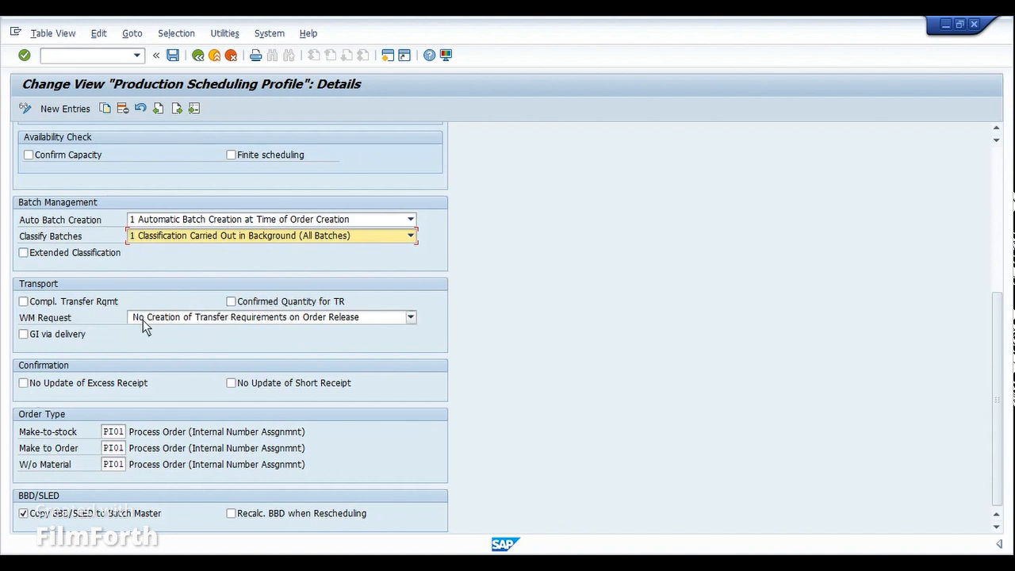
click(162, 316)
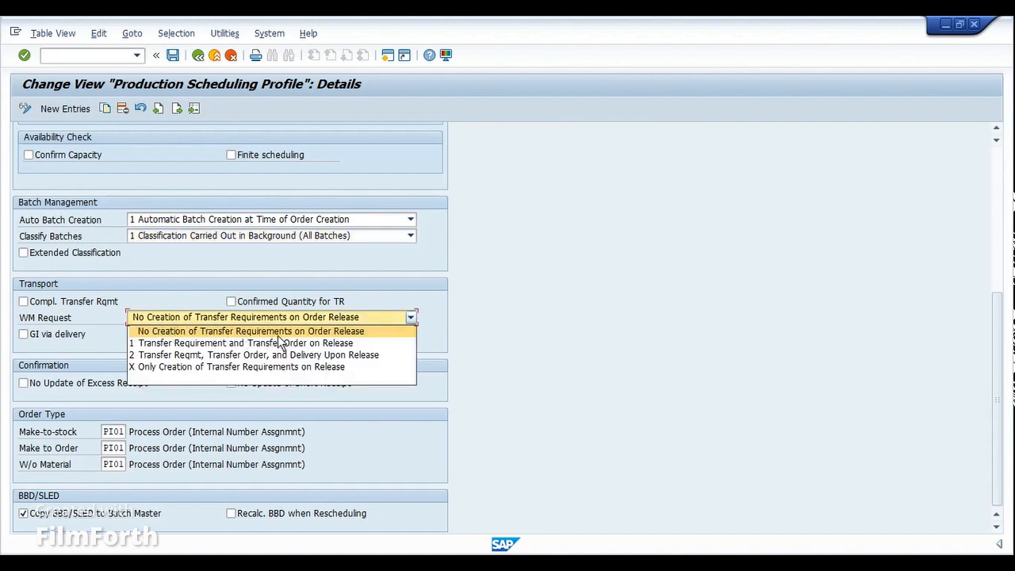
click(467, 303)
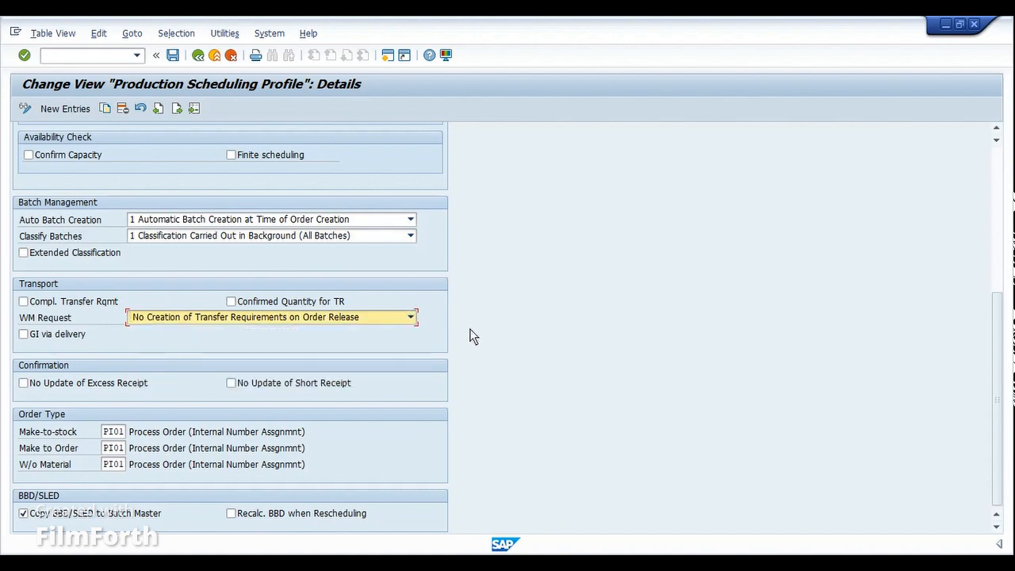
click(115, 383)
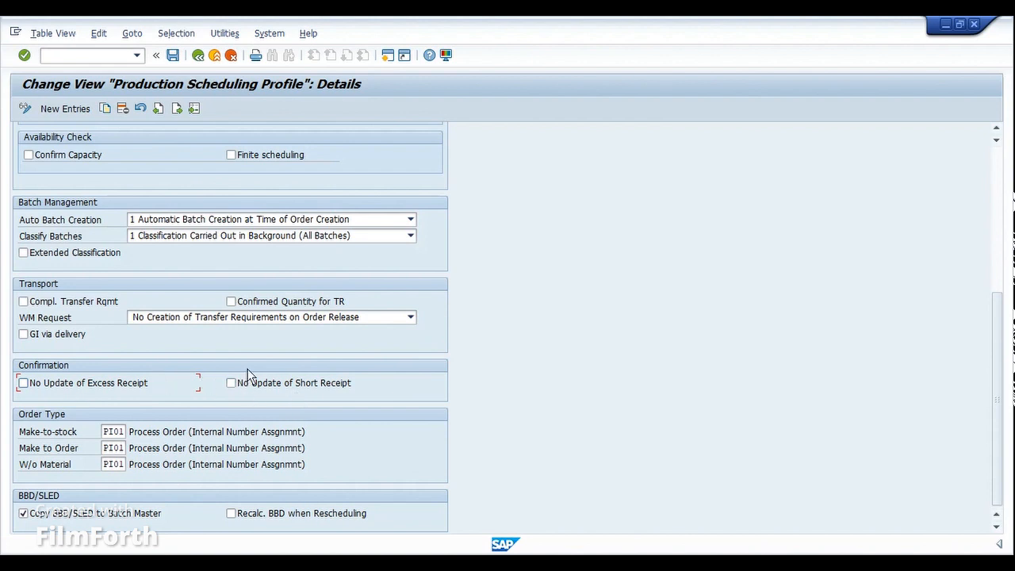
click(112, 431)
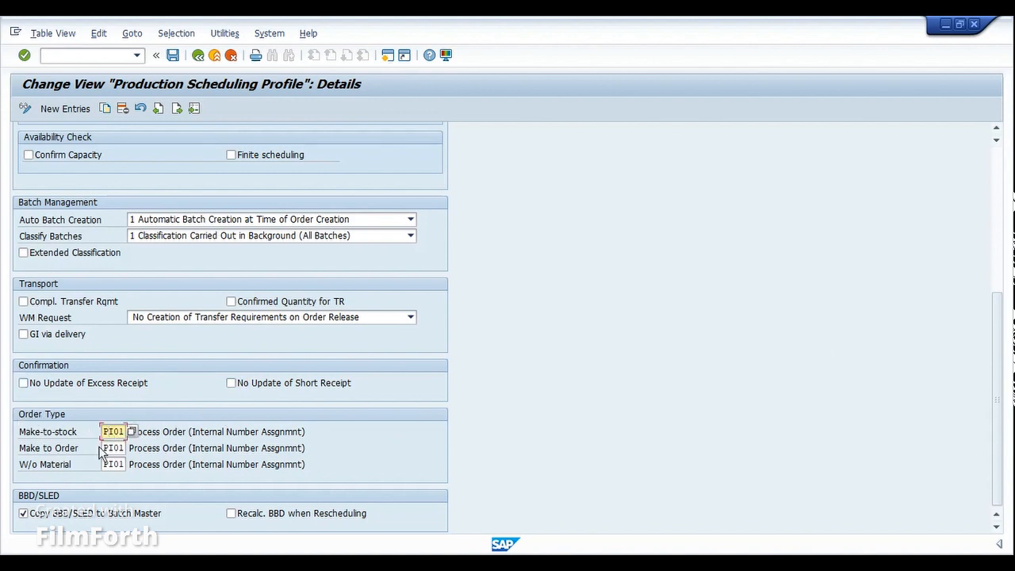
double_click(175, 433)
double_click(195, 447)
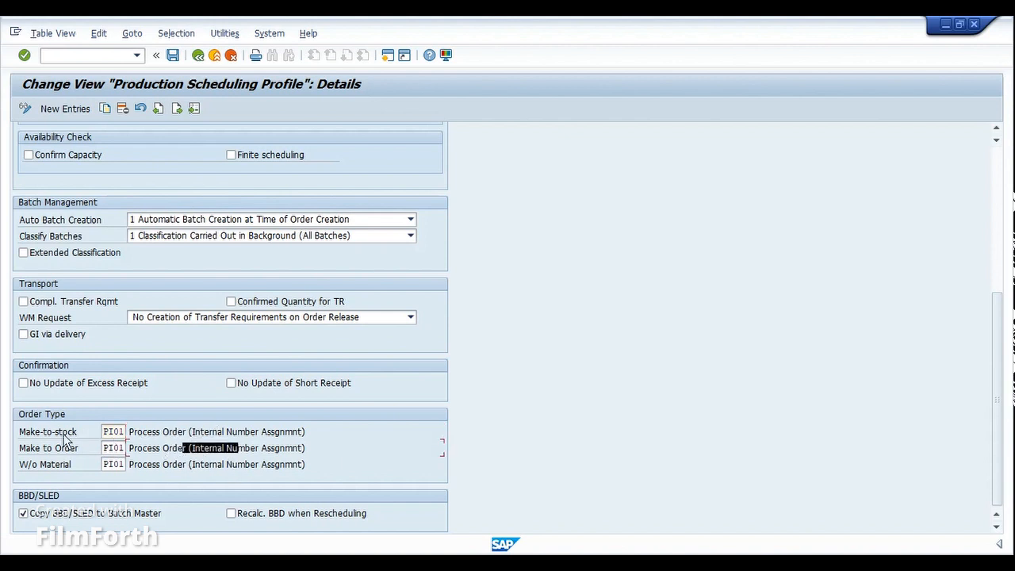
click(119, 433)
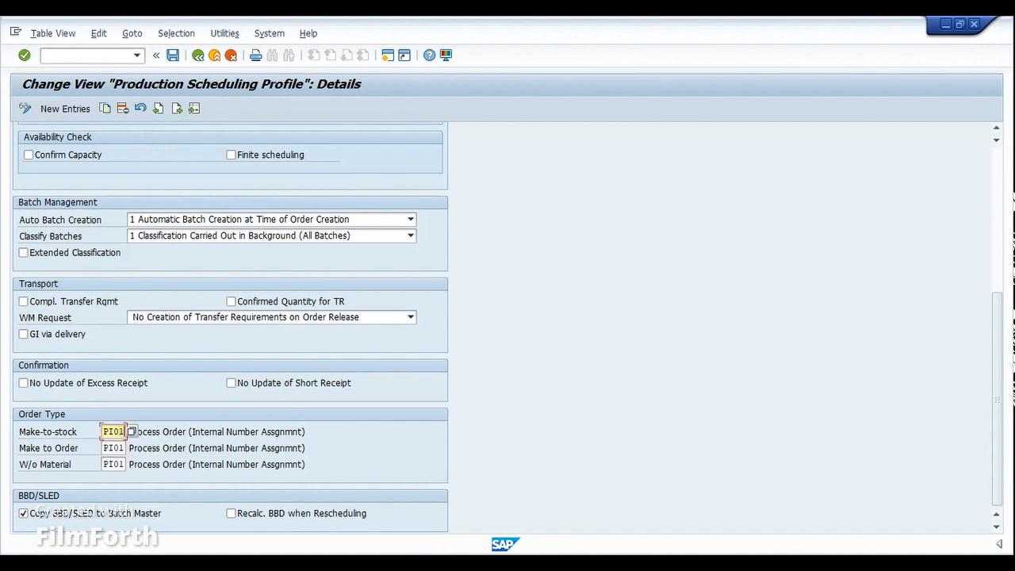
click(117, 449)
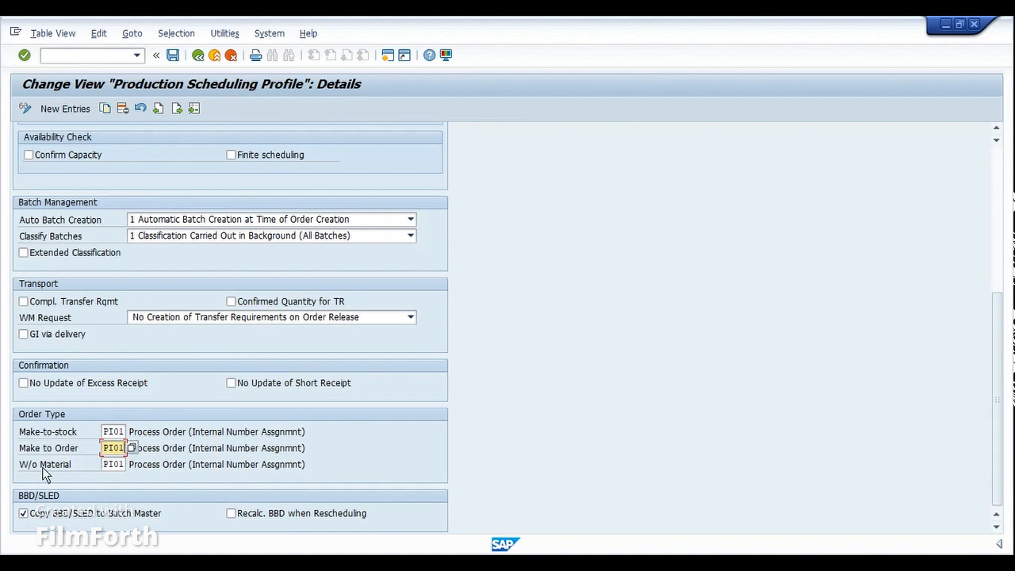
click(71, 468)
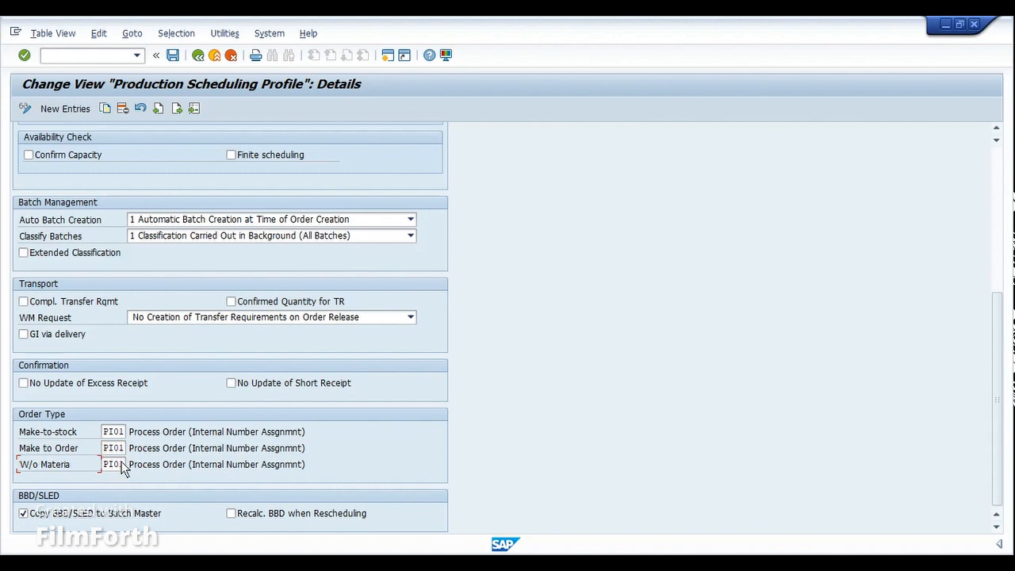
click(120, 466)
click(114, 432)
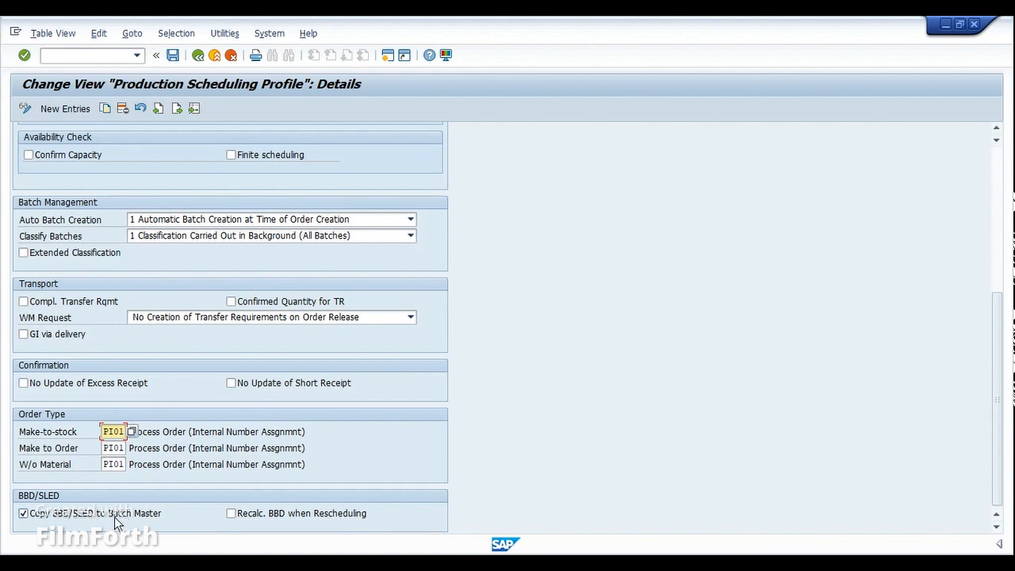
click(20, 514)
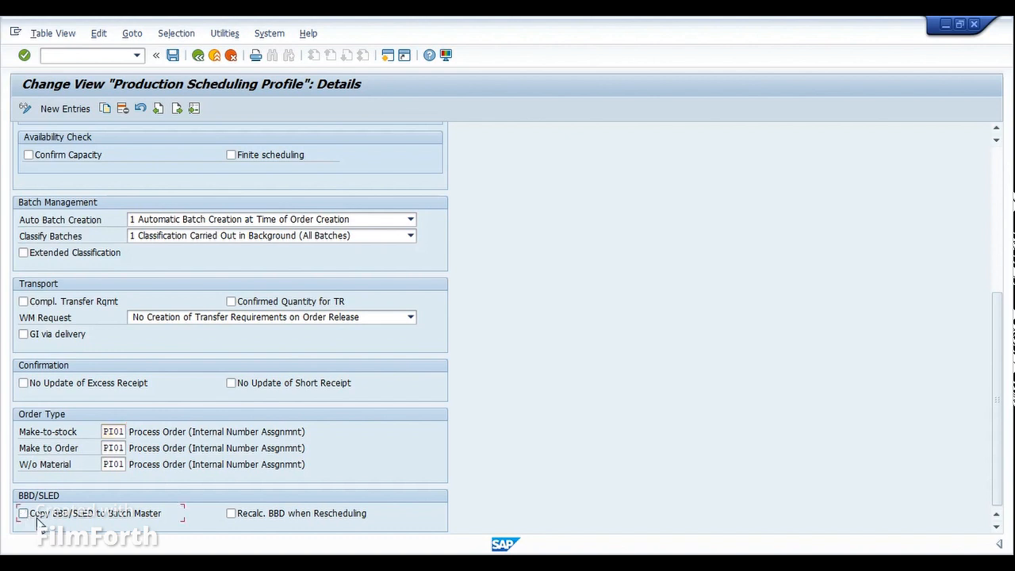
click(21, 517)
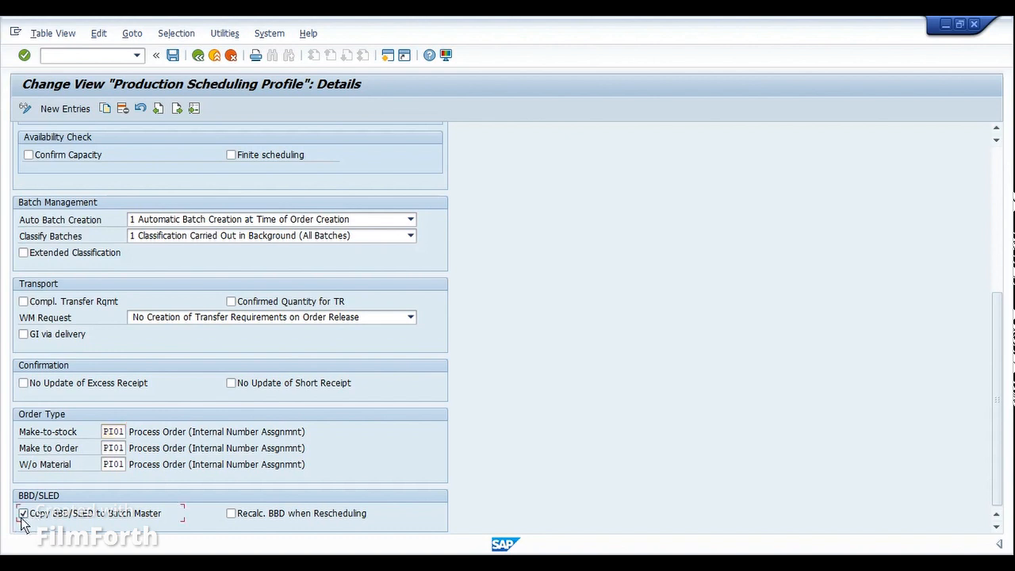